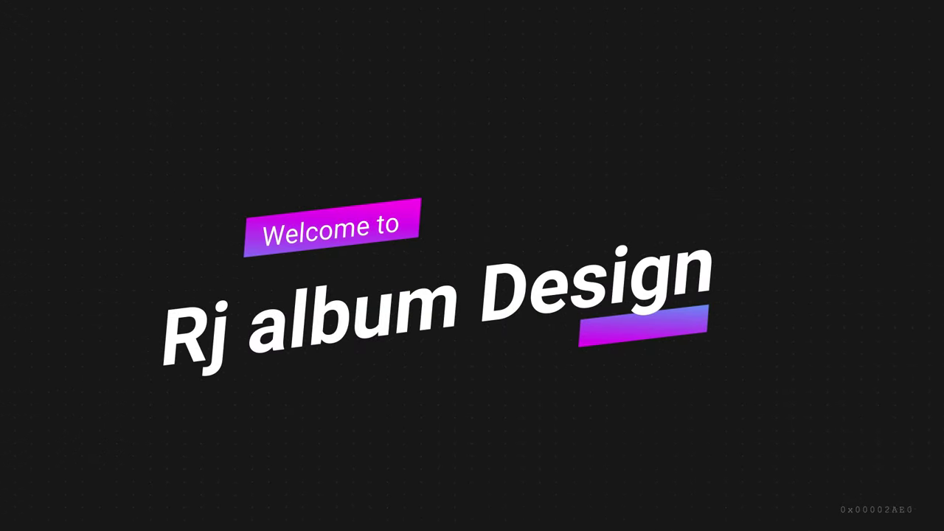
Step: Sort the YouTube channel's videos by Popular and scroll through the grid
{"action": "scroll", "coordinate": [461, 313], "scroll_direction": "down", "scroll_amount": 1}
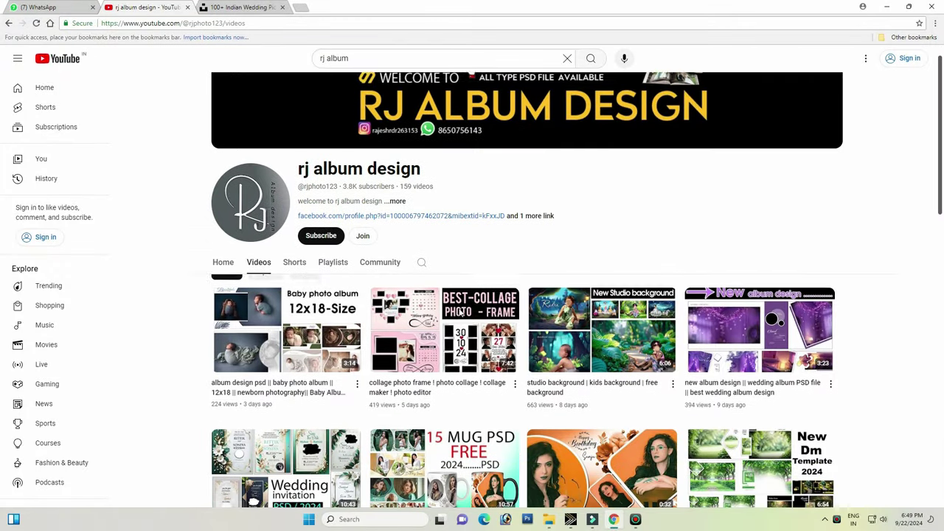
{"action": "scroll", "coordinate": [879, 300], "scroll_direction": "down", "scroll_amount": 2}
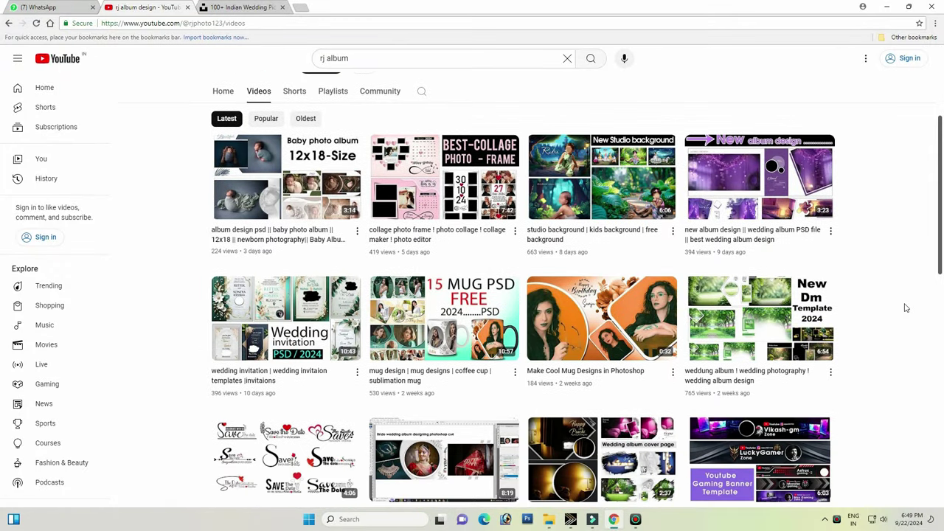
{"action": "left_click", "coordinate": [265, 118]}
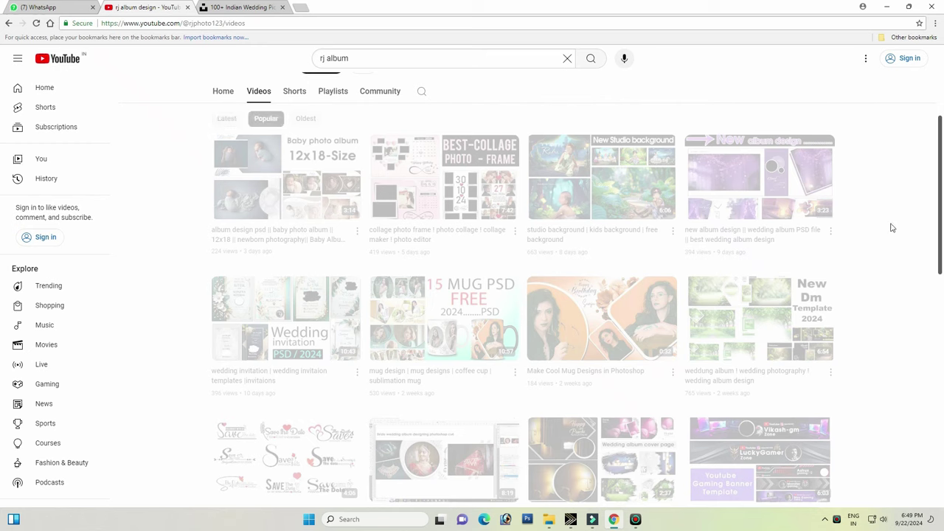
{"action": "scroll", "coordinate": [890, 345], "scroll_direction": "down", "scroll_amount": 2}
{"action": "scroll", "coordinate": [889, 347], "scroll_direction": "up", "scroll_amount": 2}
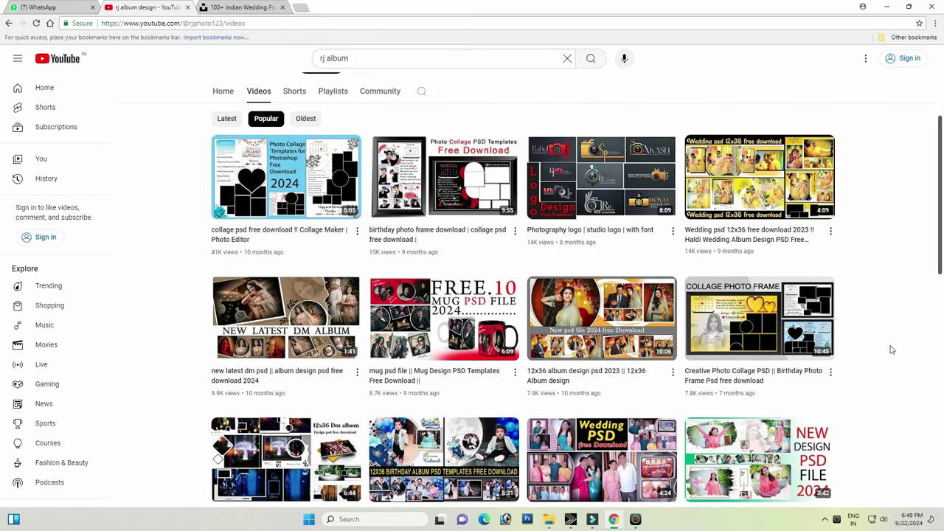
{"action": "scroll", "coordinate": [891, 340], "scroll_direction": "up", "scroll_amount": 1}
{"action": "scroll", "coordinate": [891, 338], "scroll_direction": "down", "scroll_amount": 2}
{"action": "scroll", "coordinate": [885, 332], "scroll_direction": "down", "scroll_amount": 2}
{"action": "scroll", "coordinate": [884, 326], "scroll_direction": "down", "scroll_amount": 1}
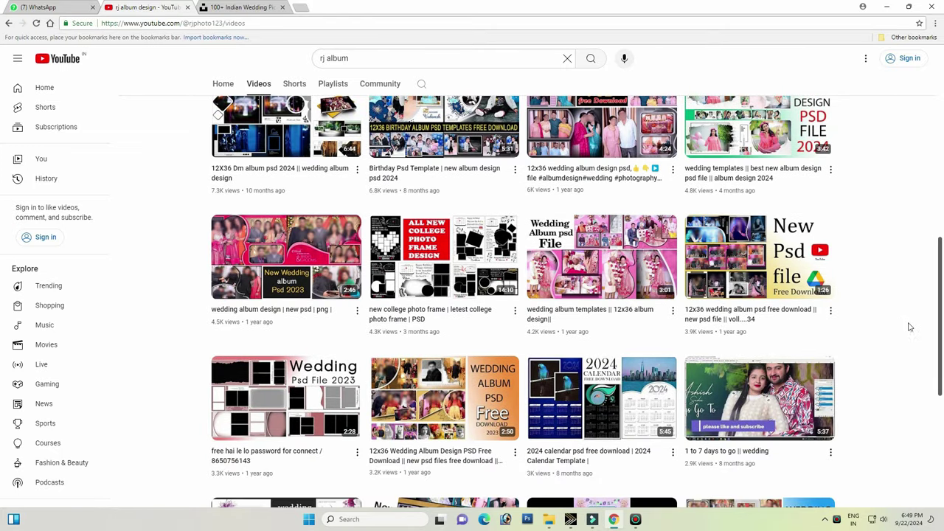
{"action": "scroll", "coordinate": [162, 266], "scroll_direction": "up", "scroll_amount": 3}
{"action": "scroll", "coordinate": [162, 265], "scroll_direction": "up", "scroll_amount": 3}
{"action": "scroll", "coordinate": [281, 247], "scroll_direction": "up", "scroll_amount": 1}
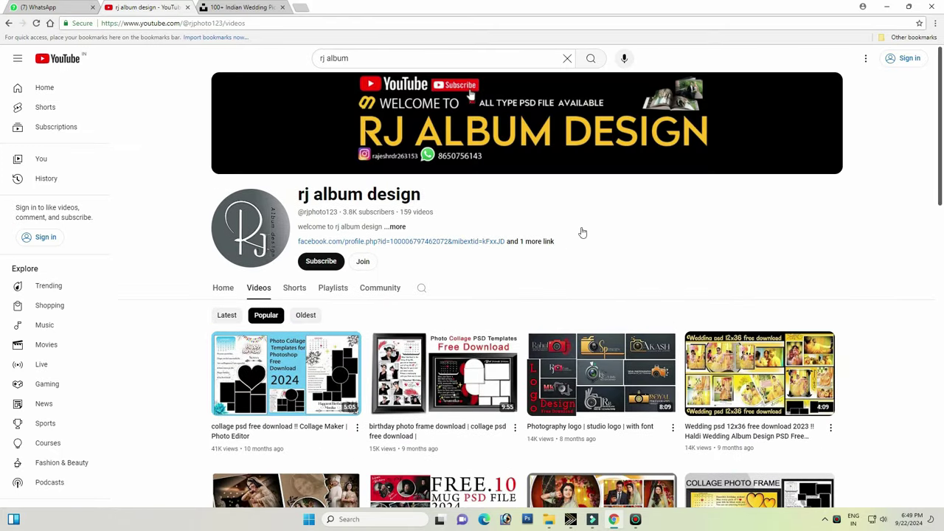
Step: Open the 'photoshop mask' folder and preview template 01
{"action": "left_click", "coordinate": [918, 9]}
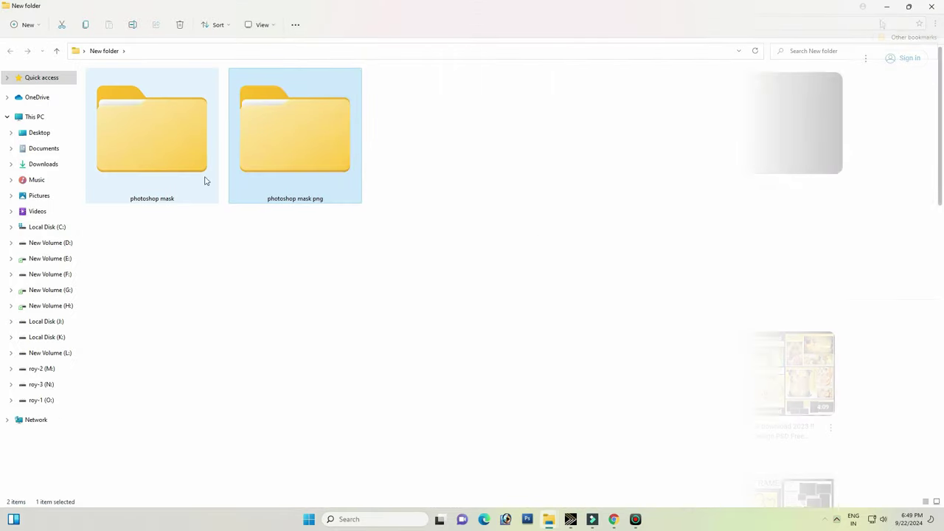
{"action": "double_click", "coordinate": [175, 155]}
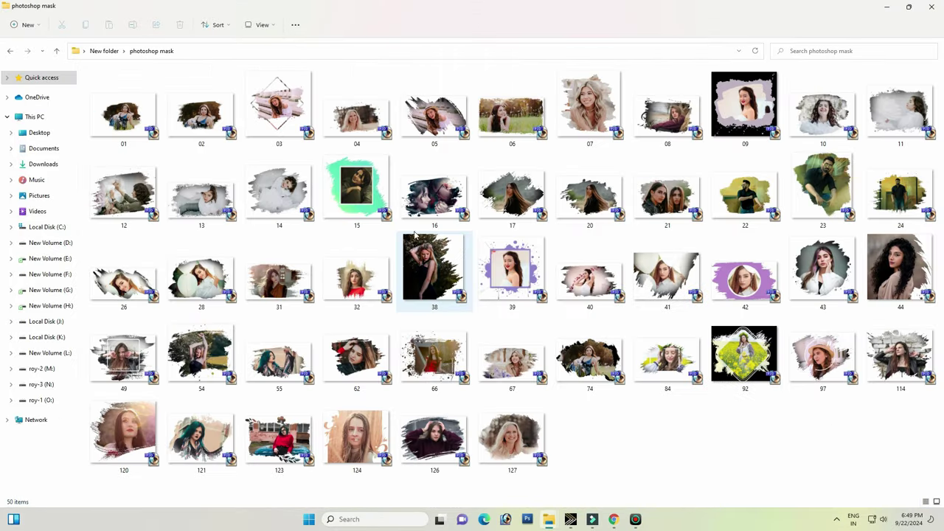
{"action": "double_click", "coordinate": [145, 121]}
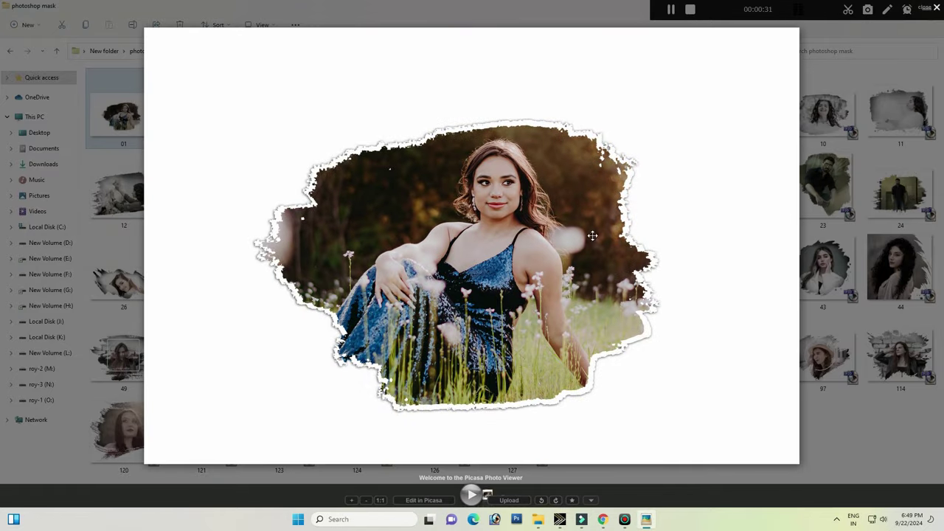
Step: Page through the mask previews (06, 10, up to 15.PSD), then close Picasa Photo Viewer
{"action": "key", "text": "Right"}
{"action": "key", "text": "Right"}
{"action": "key", "text": "Right"}
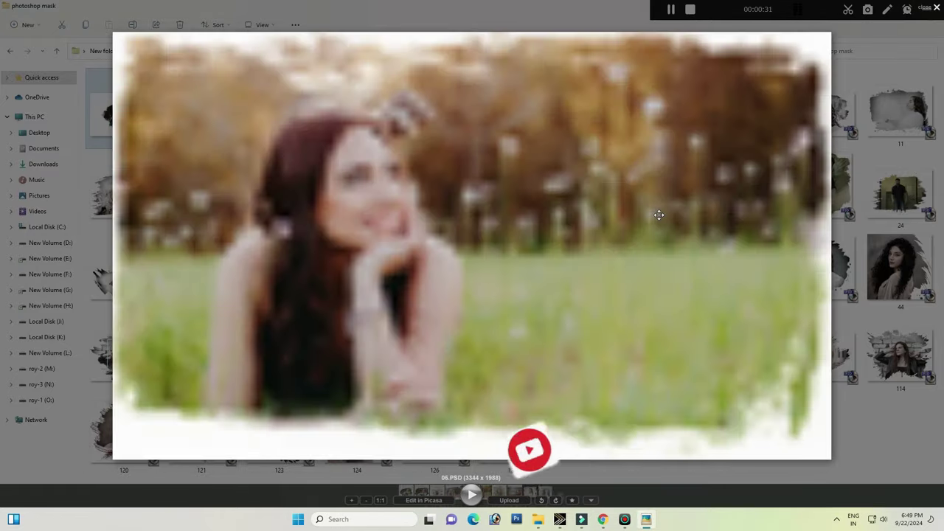
{"action": "key", "text": "Right"}
{"action": "key", "text": "Right"}
{"action": "key", "text": "Right"}
{"action": "key", "text": "Right"}
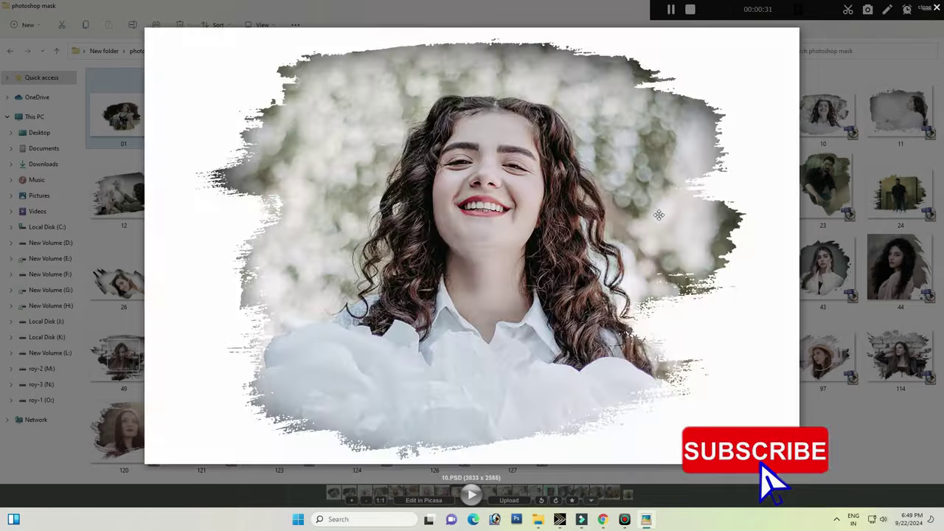
{"action": "key", "text": "Right"}
{"action": "key", "text": "Right"}
{"action": "key", "text": "Right"}
{"action": "key", "text": "Right"}
{"action": "key", "text": "Right"}
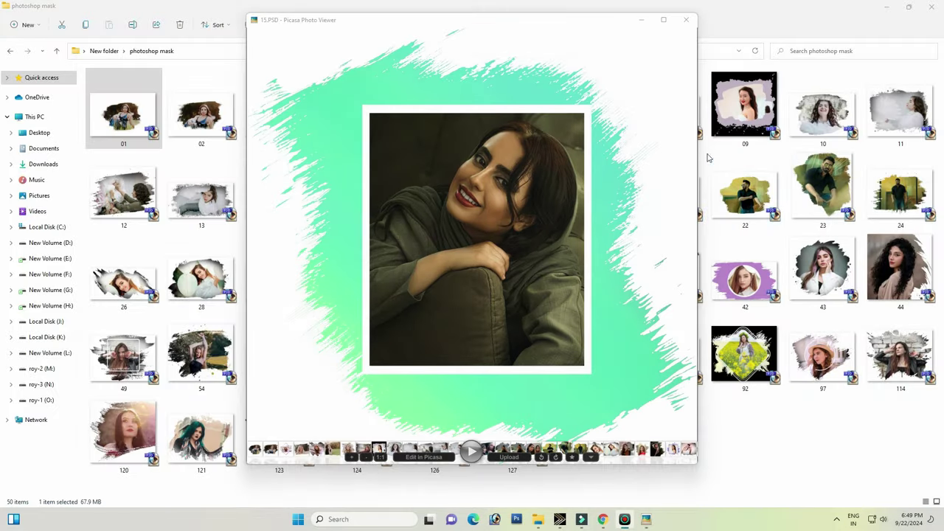
{"action": "left_click", "coordinate": [624, 14]}
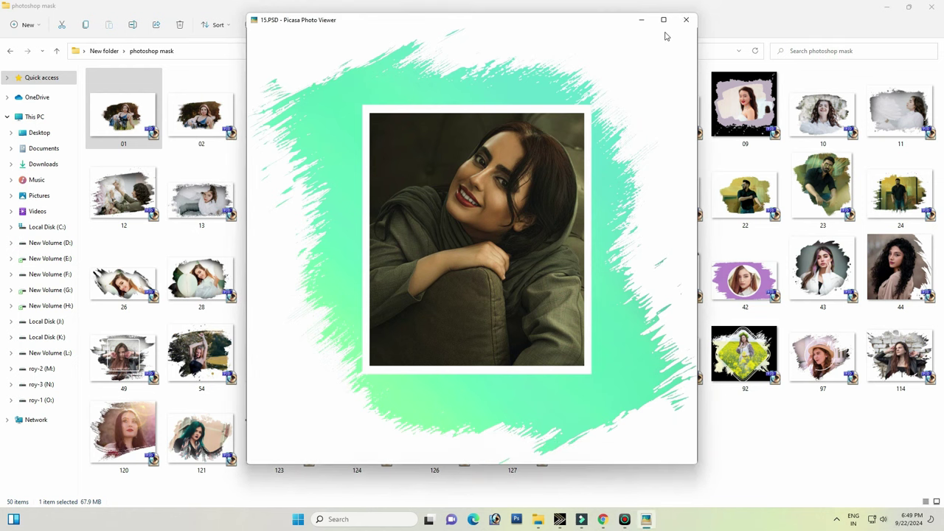
{"action": "left_click", "coordinate": [689, 21]}
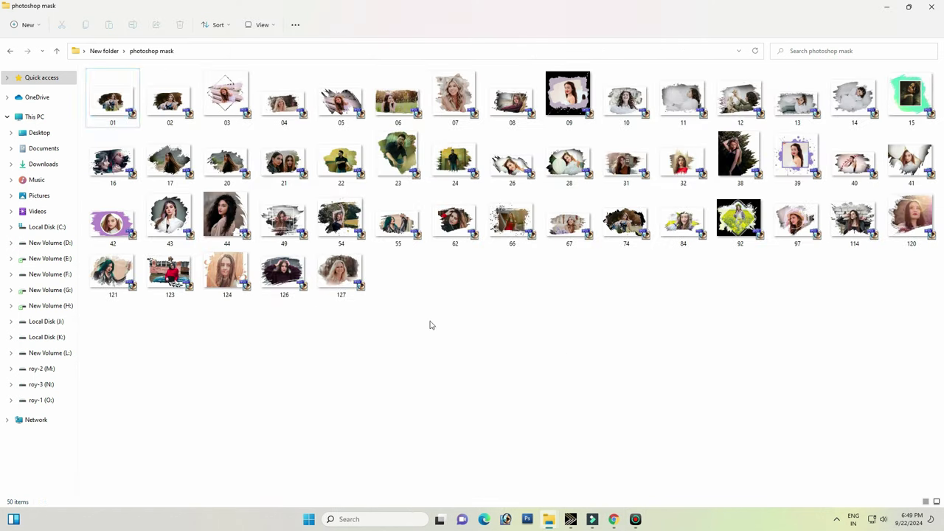
Step: Select all templates, clear the selection, and refresh the folder view
{"action": "key", "text": "ctrl+a"}
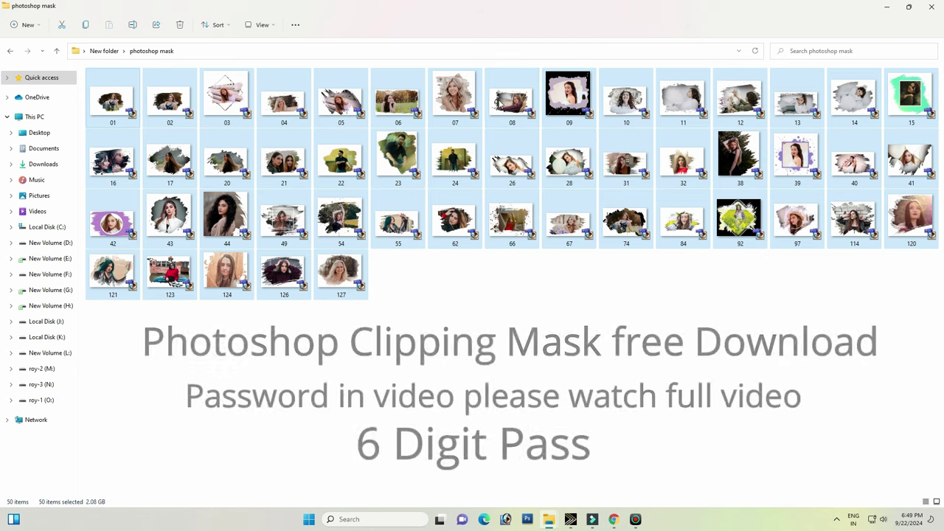
{"action": "left_click_drag", "start_coordinate": [343, 276], "coordinate": [913, 310]}
{"action": "left_click_drag", "start_coordinate": [796, 331], "coordinate": [816, 322]}
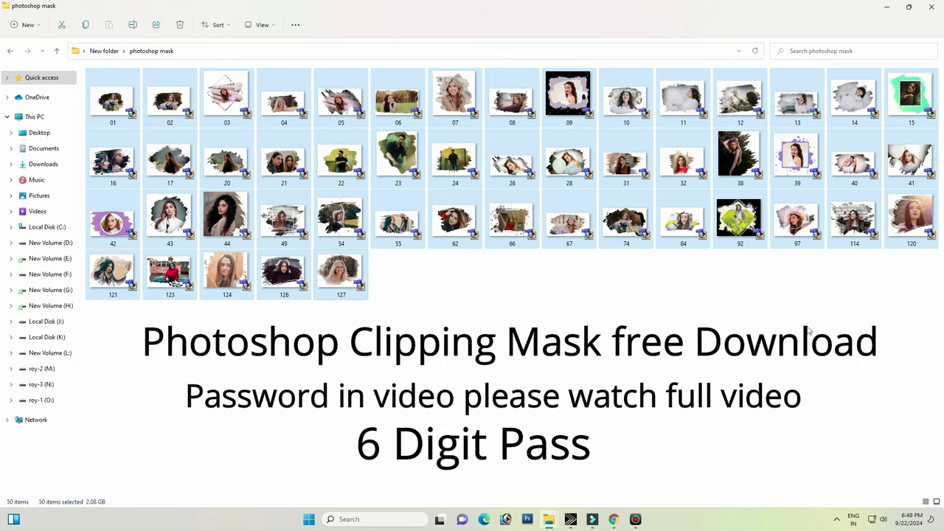
{"action": "left_click", "coordinate": [662, 303]}
{"action": "right_click", "coordinate": [663, 304]}
{"action": "left_click", "coordinate": [675, 341]}
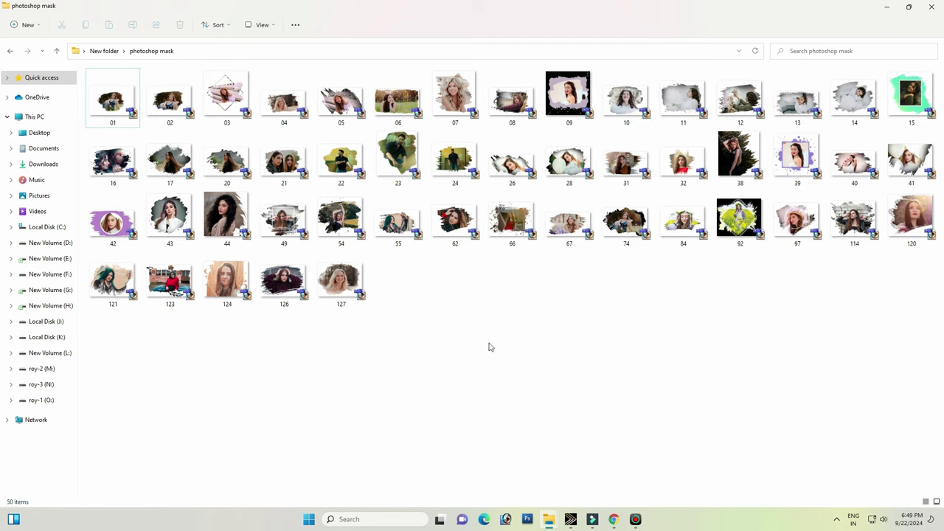
Step: Drag template 127 onto the Photoshop icon on the taskbar
{"action": "mouse_move", "coordinate": [461, 376]}
{"action": "left_mouse_down"}
{"action": "mouse_move", "coordinate": [539, 501]}
{"action": "mouse_move", "coordinate": [366, 285]}
{"action": "left_mouse_up"}
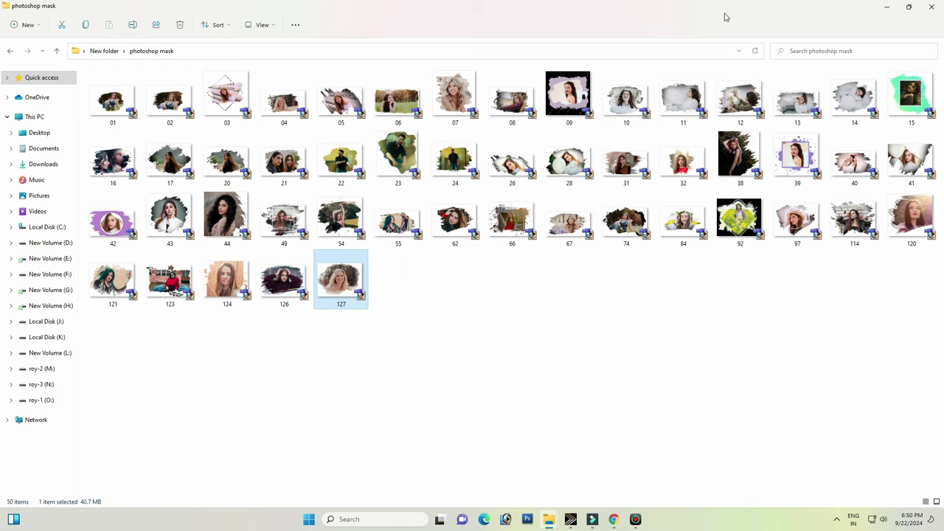
{"action": "right_click", "coordinate": [484, 314]}
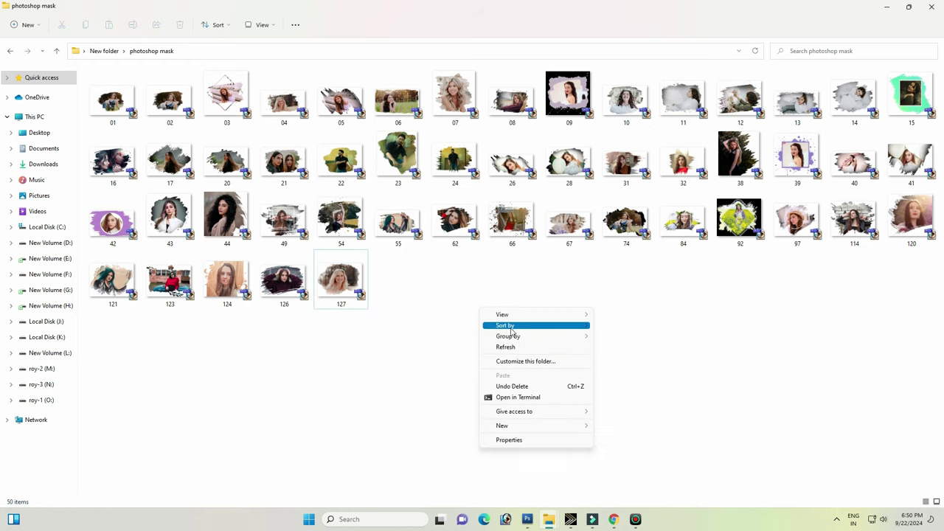
{"action": "left_click", "coordinate": [519, 349]}
{"action": "left_click_drag", "start_coordinate": [730, 490], "coordinate": [526, 504]}
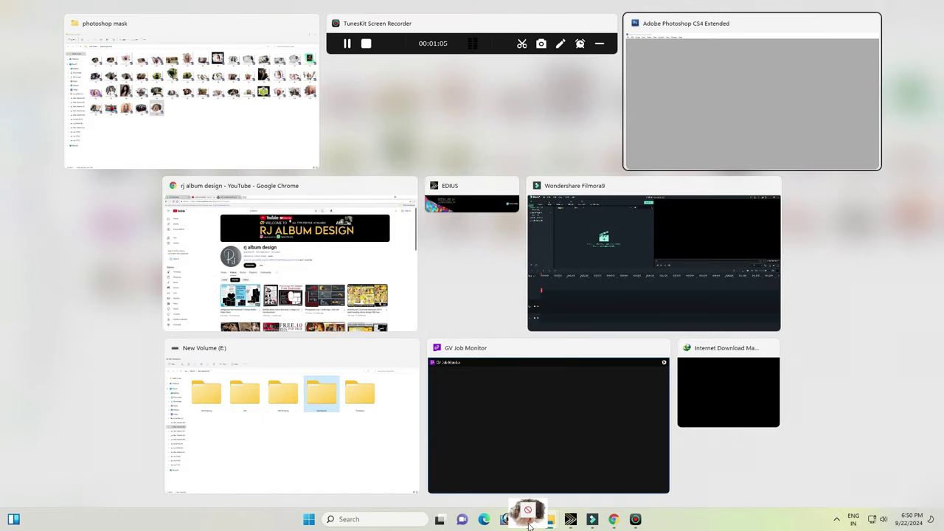
Step: Open 127.psd in Photoshop, move its Layer 2 photo, and close without saving
{"action": "left_click_drag", "start_coordinate": [528, 525], "coordinate": [665, 475]}
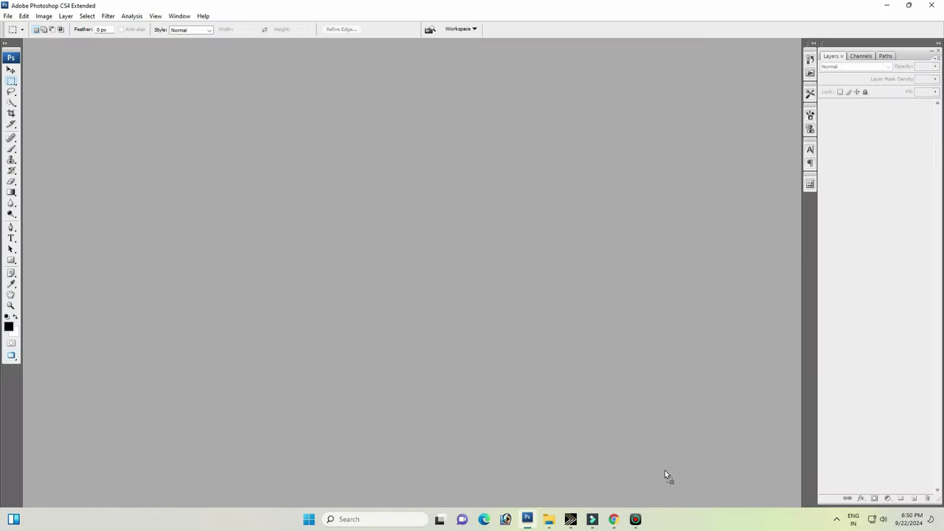
{"action": "left_click_drag", "start_coordinate": [606, 310], "coordinate": [626, 282]}
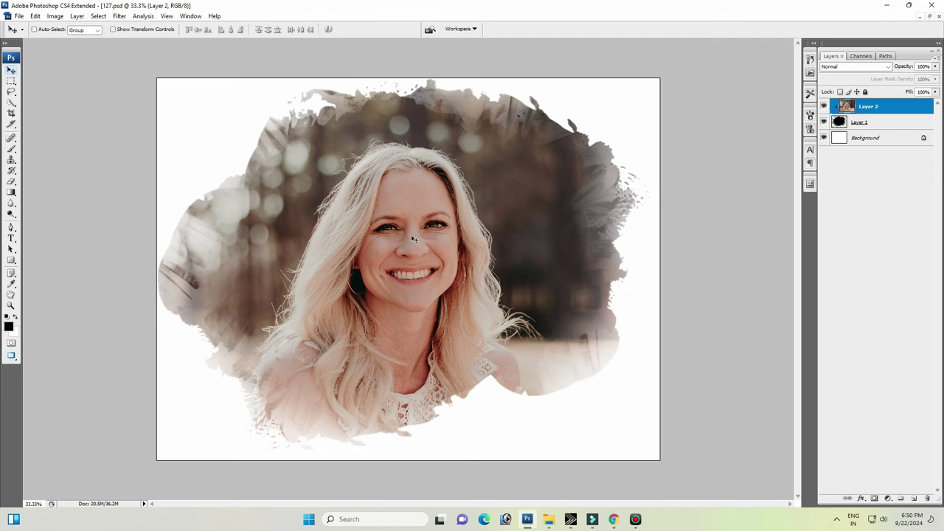
{"action": "mouse_move", "coordinate": [441, 245]}
{"action": "left_mouse_down"}
{"action": "mouse_move", "coordinate": [480, 207]}
{"action": "mouse_move", "coordinate": [523, 219]}
{"action": "left_mouse_up"}
{"action": "key", "text": "alt+F4"}
{"action": "left_click", "coordinate": [479, 197]}
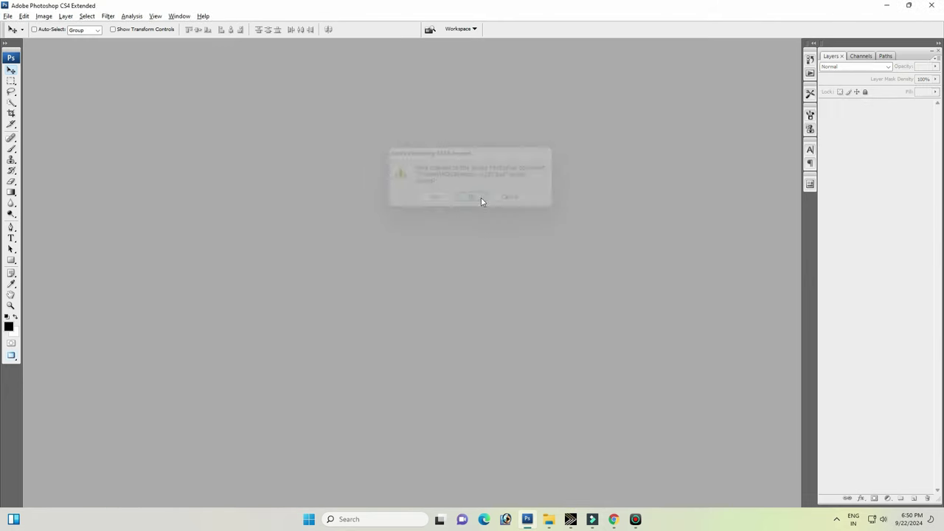
Step: Open 126.PSD in Photoshop, then select and move its Layer 2 photo
{"action": "left_click", "coordinate": [279, 309]}
{"action": "left_click_drag", "start_coordinate": [280, 310], "coordinate": [502, 357]}
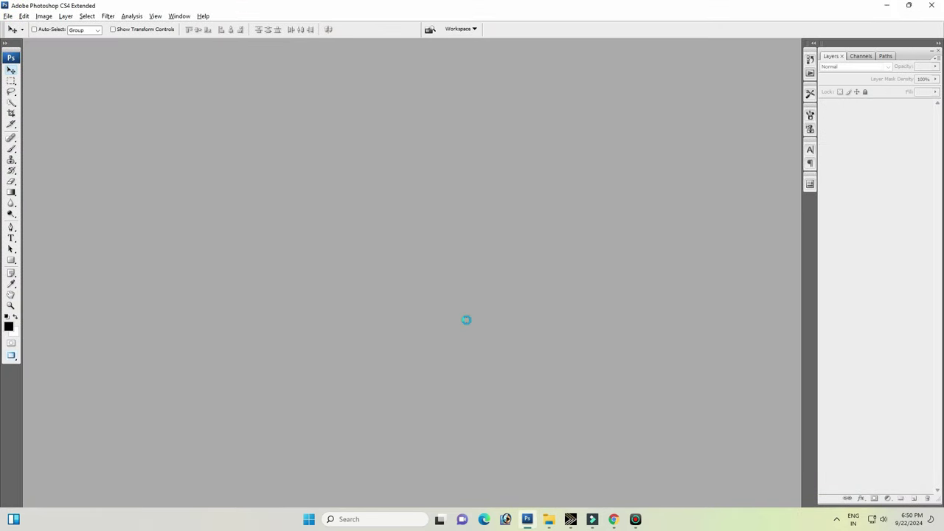
{"action": "right_click", "coordinate": [406, 212]}
{"action": "left_click", "coordinate": [435, 214]}
{"action": "left_click_drag", "start_coordinate": [435, 221], "coordinate": [336, 323]}
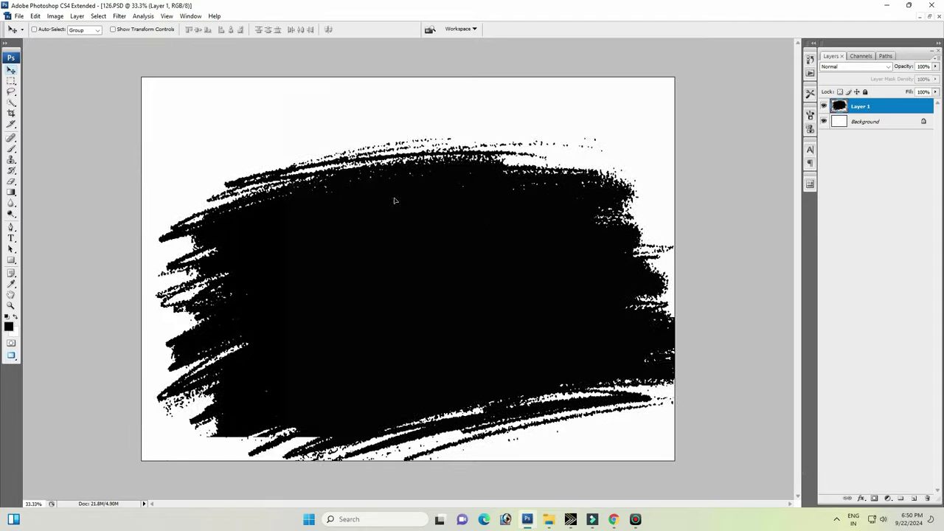
Step: Close 126.PSD unsaved, briefly open and close 124.PSD, and return to the folder
{"action": "key", "text": "ctrl+w"}
{"action": "left_click", "coordinate": [472, 199]}
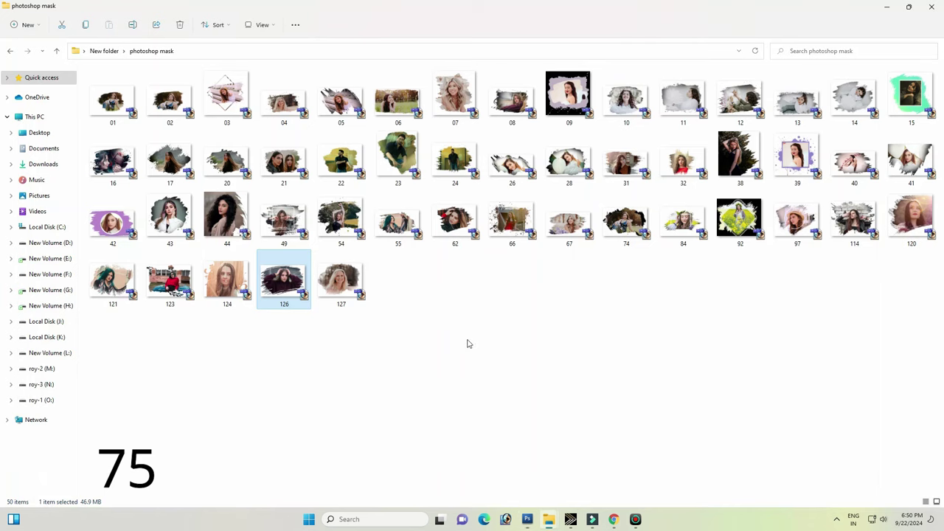
{"action": "left_click_drag", "start_coordinate": [365, 314], "coordinate": [535, 318]}
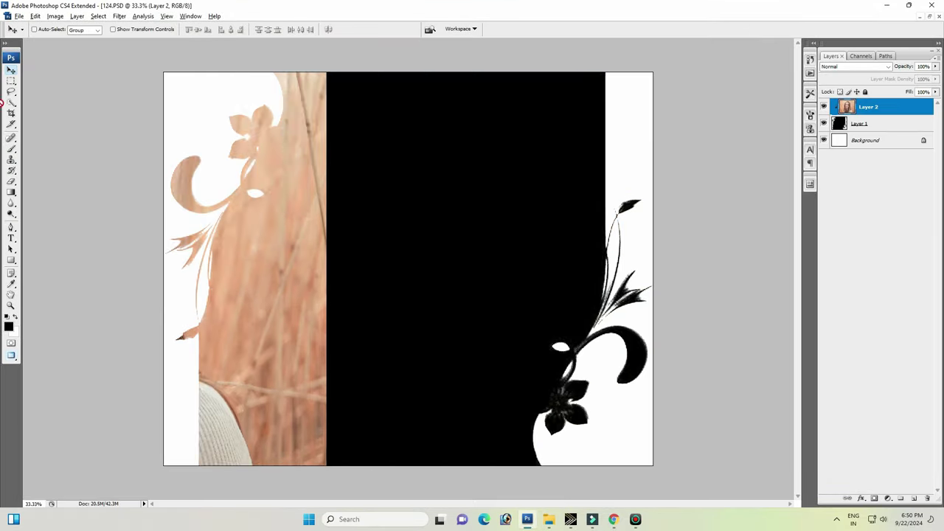
{"action": "key", "text": "ctrl+w"}
{"action": "left_click", "coordinate": [886, 5]}
Step: Open template 121 and delete its Layer 2 photo to reveal the mask
{"action": "key", "text": "Left"}
{"action": "key", "text": "Left"}
{"action": "key", "text": "Return"}
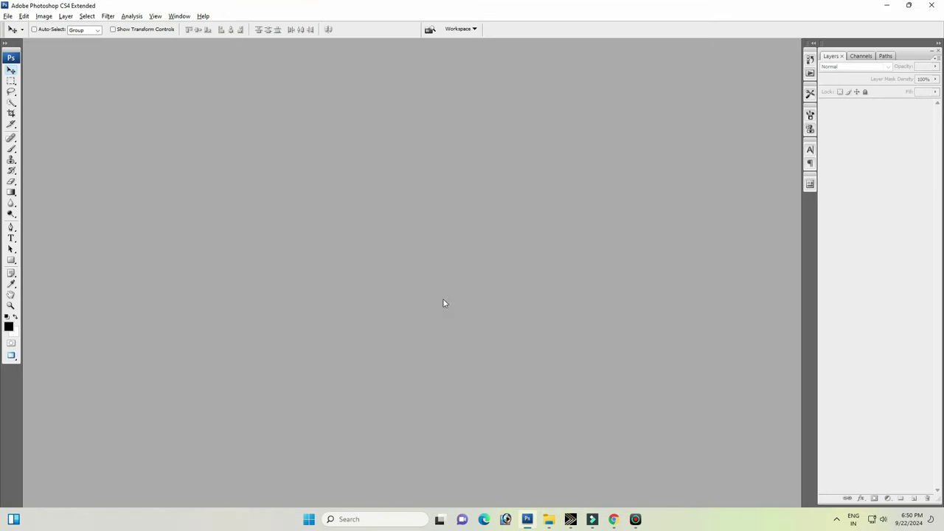
{"action": "right_click", "coordinate": [389, 210]}
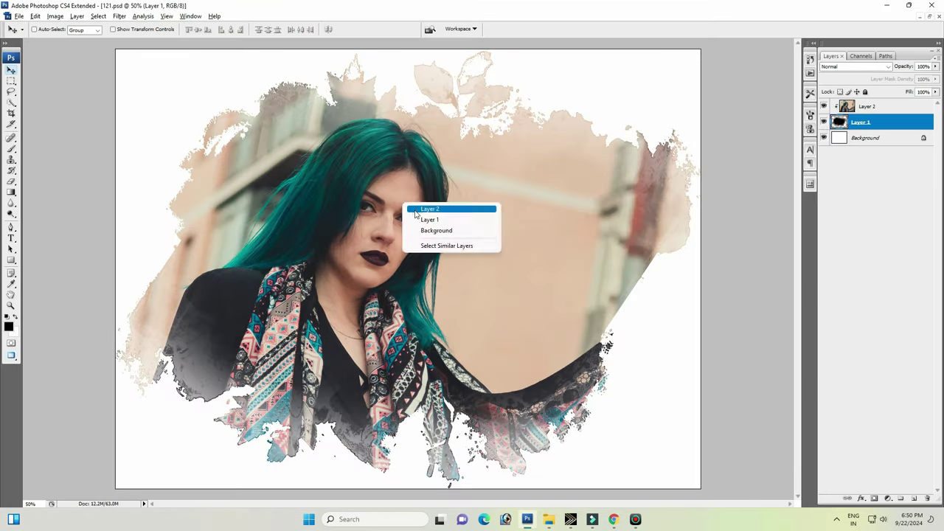
{"action": "left_click", "coordinate": [413, 207]}
{"action": "left_click_drag", "start_coordinate": [327, 165], "coordinate": [374, 175]}
{"action": "key", "text": "Delete"}
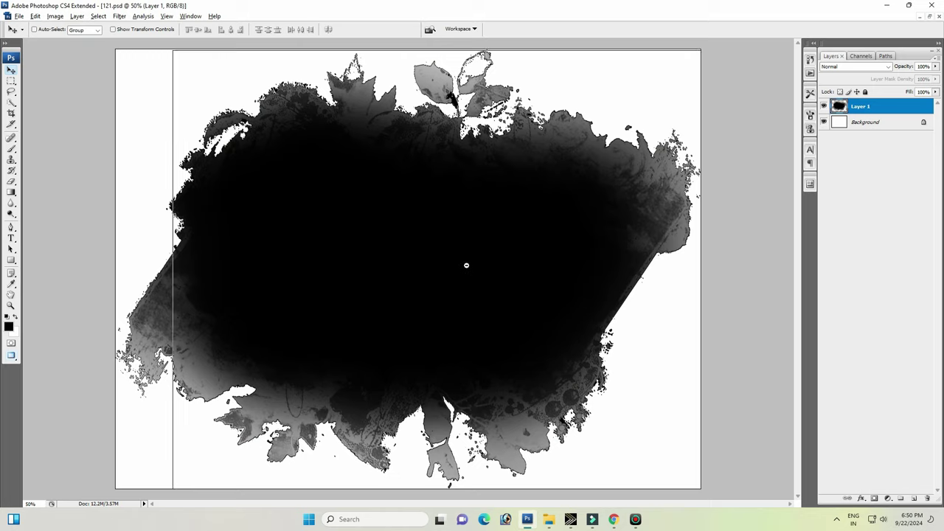
Step: Zoom to view 121's whole black mask, then close it without saving
{"action": "key", "text": "ctrl+minus"}
{"action": "key", "text": "ctrl+minus"}
{"action": "key", "text": "ctrl+minus"}
{"action": "key", "text": "ctrl+z"}
{"action": "key", "text": "ctrl+z"}
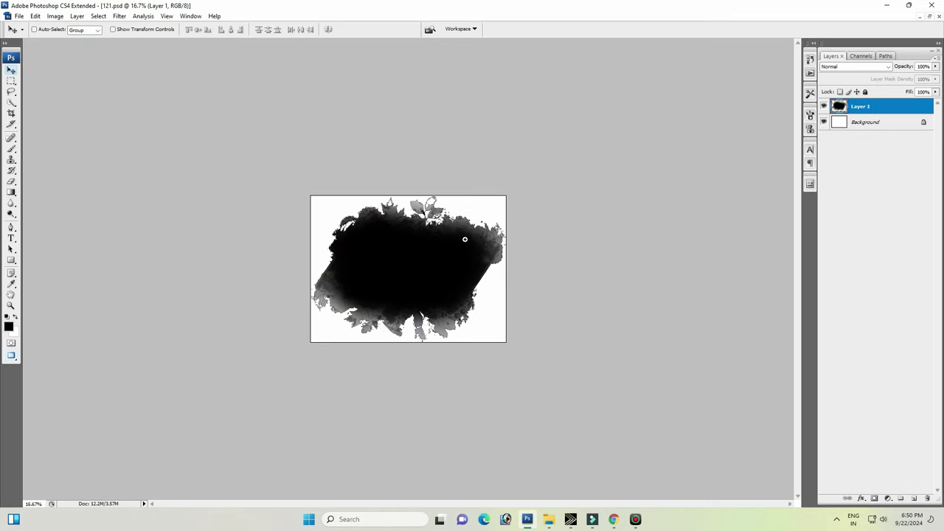
{"action": "key", "text": "ctrl+plus"}
{"action": "key", "text": "ctrl+w"}
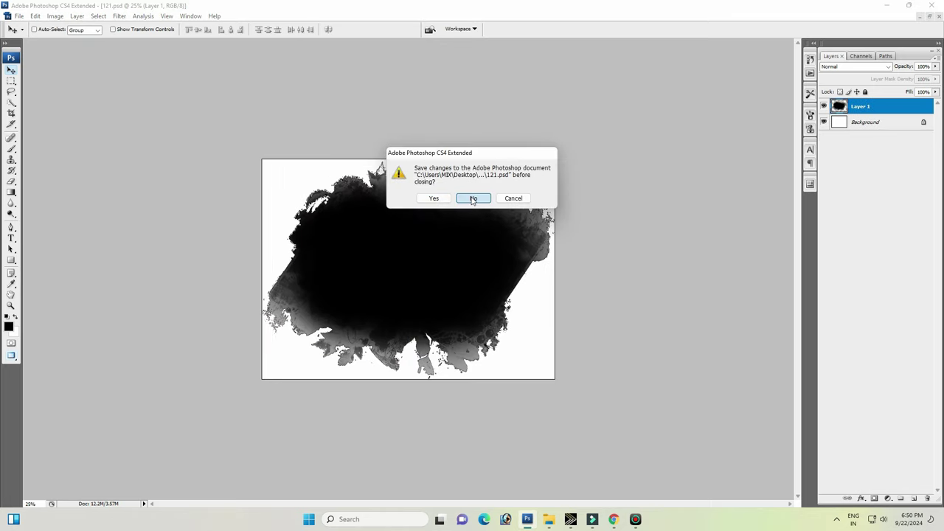
{"action": "left_click", "coordinate": [473, 198]}
Step: Open 120.psd, remove its photo to show the brush mask, and close unsaved
{"action": "key", "text": "alt+Tab"}
{"action": "mouse_move", "coordinate": [113, 280]}
{"action": "left_mouse_down"}
{"action": "mouse_move", "coordinate": [918, 310]}
{"action": "mouse_move", "coordinate": [453, 256]}
{"action": "left_mouse_up"}
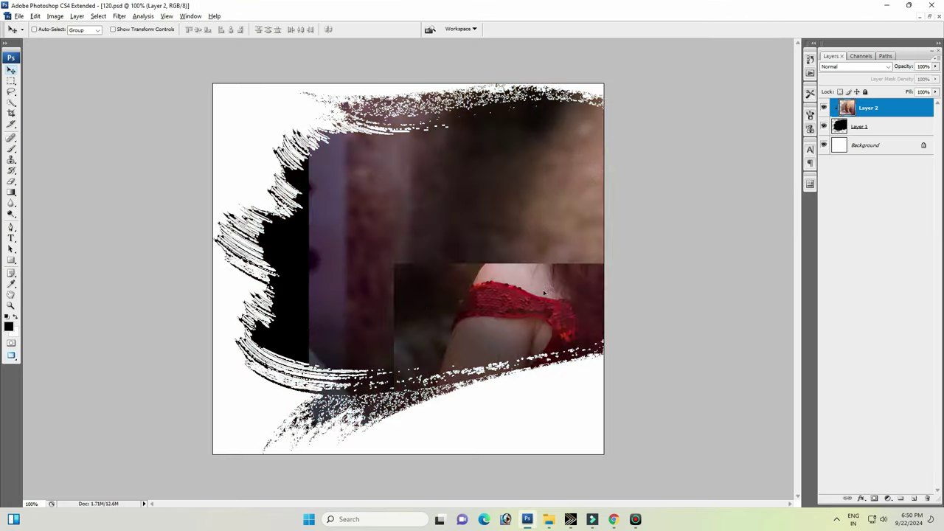
{"action": "right_click", "coordinate": [410, 181]}
{"action": "left_click", "coordinate": [479, 204]}
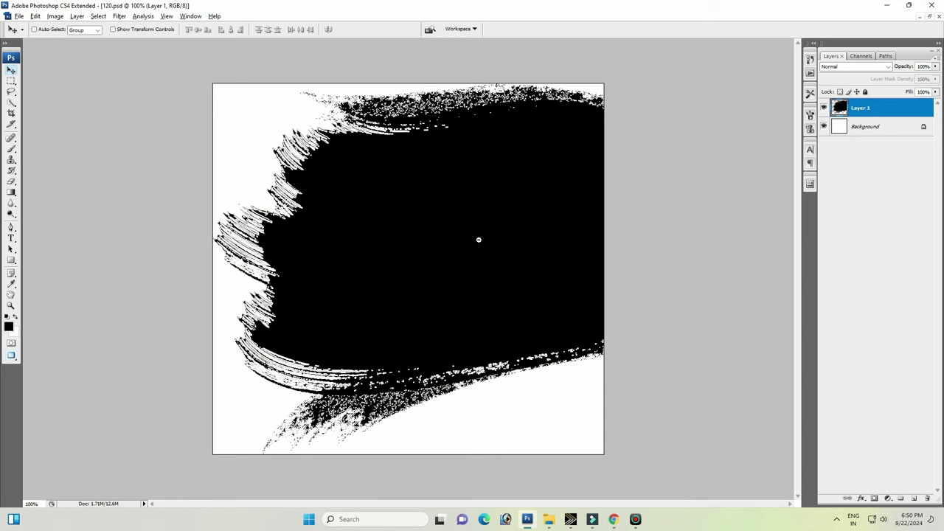
{"action": "key", "text": "ctrl+minus"}
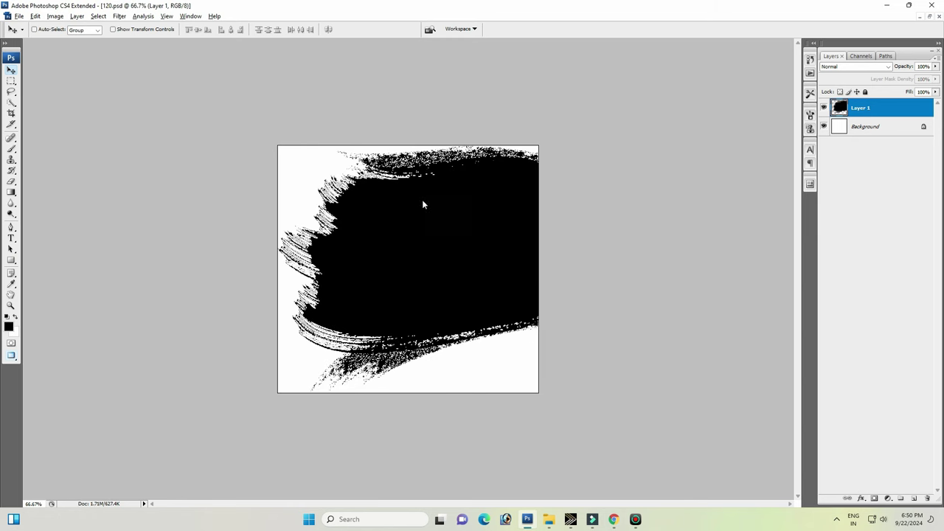
{"action": "key", "text": "ctrl+q"}
{"action": "left_click", "coordinate": [475, 198]}
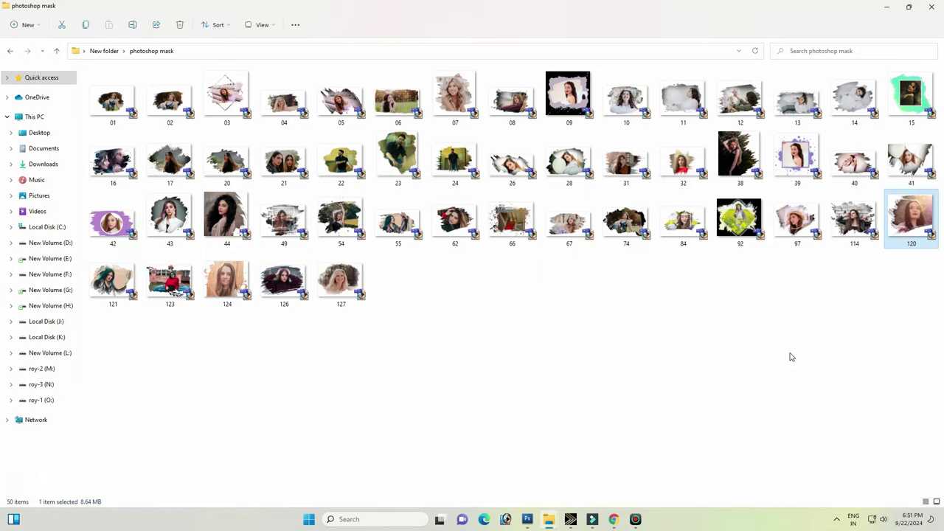
Step: Open 114.psd, delete its photo to leave the black splash, and close unsaved
{"action": "left_click_drag", "start_coordinate": [858, 333], "coordinate": [326, 360]}
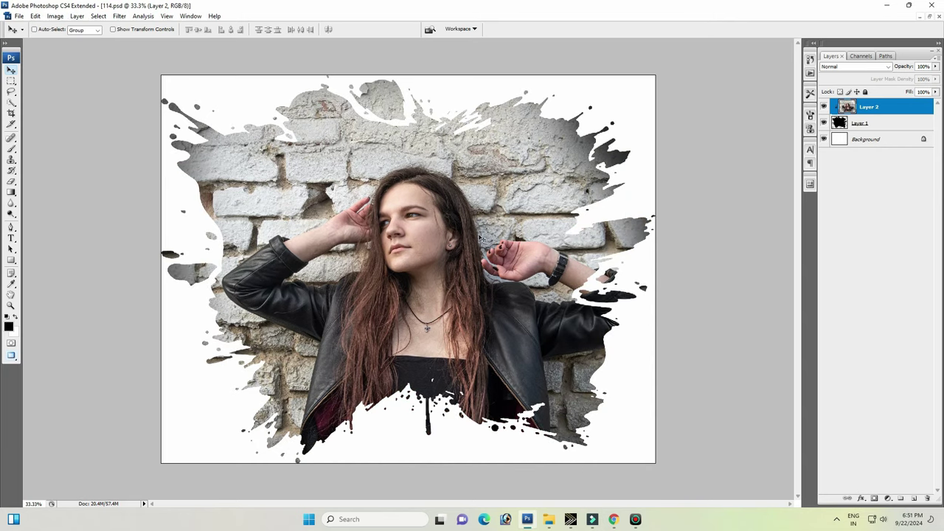
{"action": "key", "text": "Delete"}
{"action": "key", "text": "ctrl+w"}
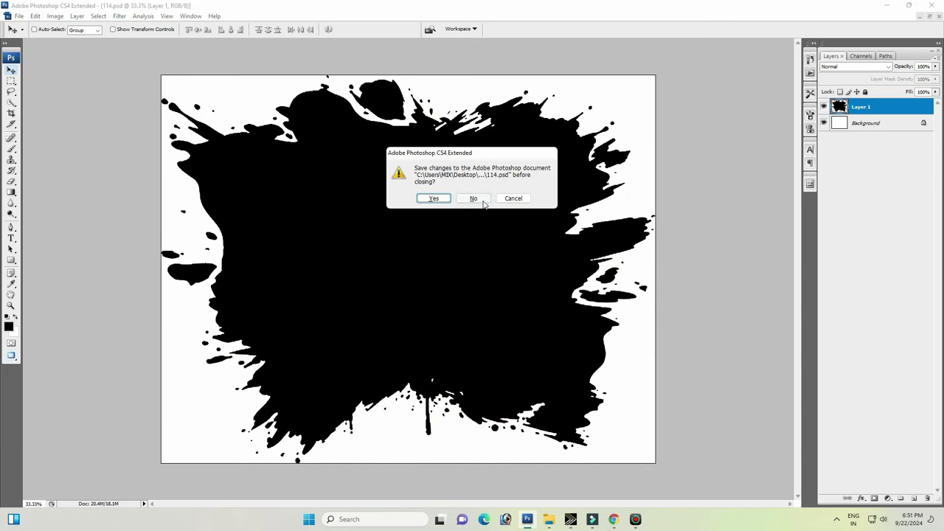
{"action": "left_click", "coordinate": [477, 198]}
{"action": "key", "text": "alt+Tab"}
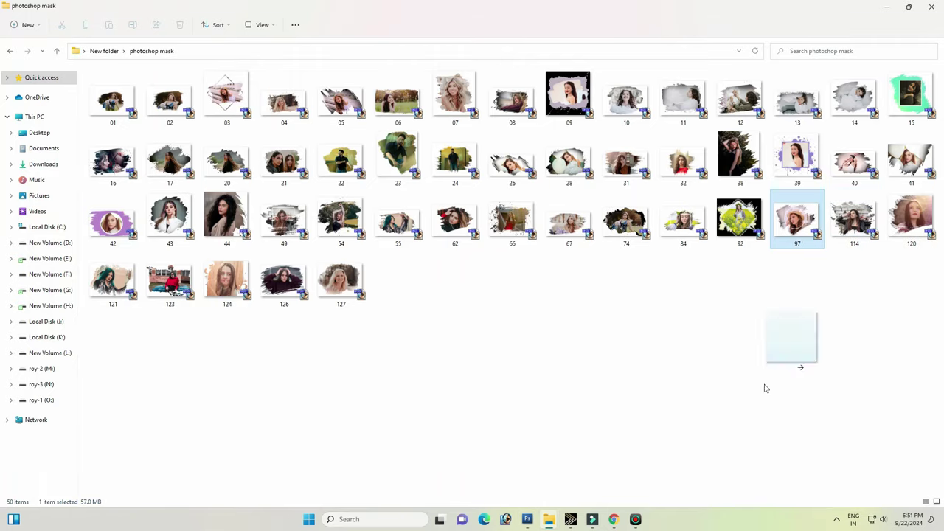
Step: Preview 97.psd's circle mask zoomed out, then close it without saving
{"action": "left_click_drag", "start_coordinate": [765, 388], "coordinate": [658, 310]}
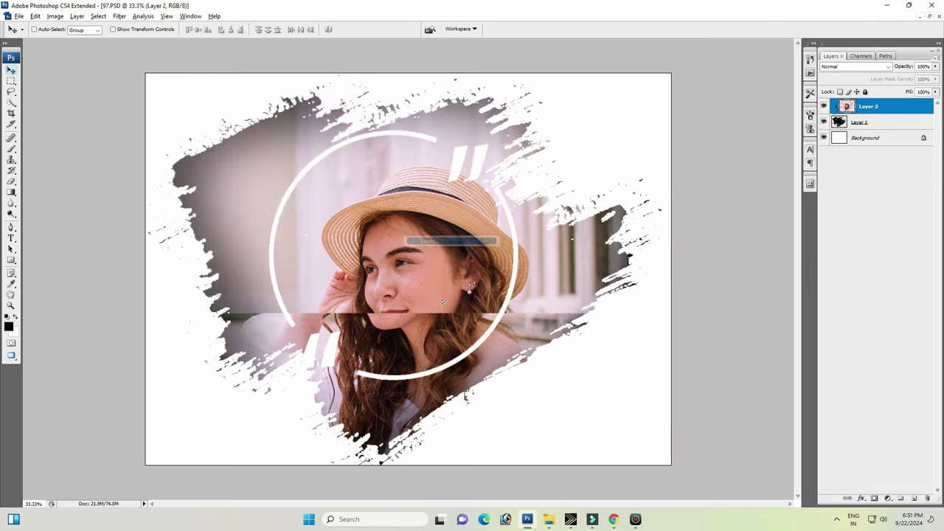
{"action": "key", "text": "ctrl+minus"}
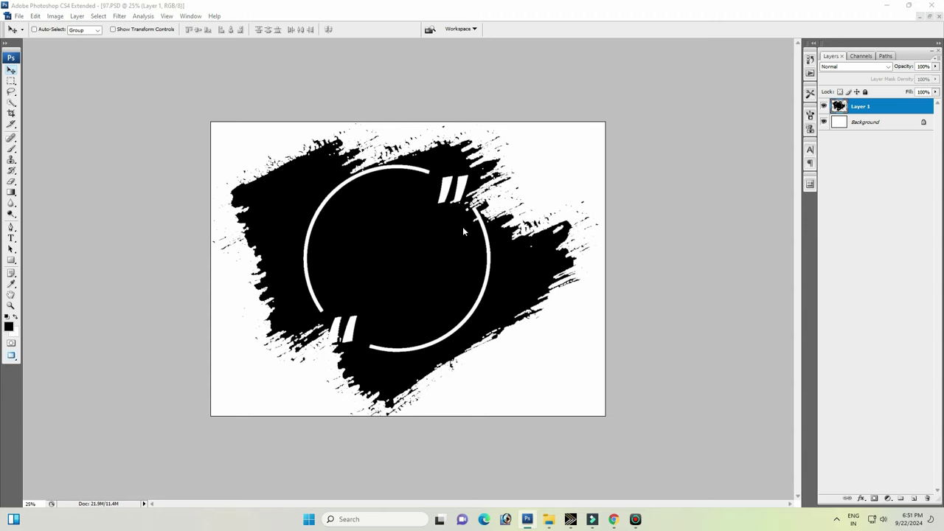
{"action": "key", "text": "ctrl+q"}
{"action": "left_click", "coordinate": [476, 198]}
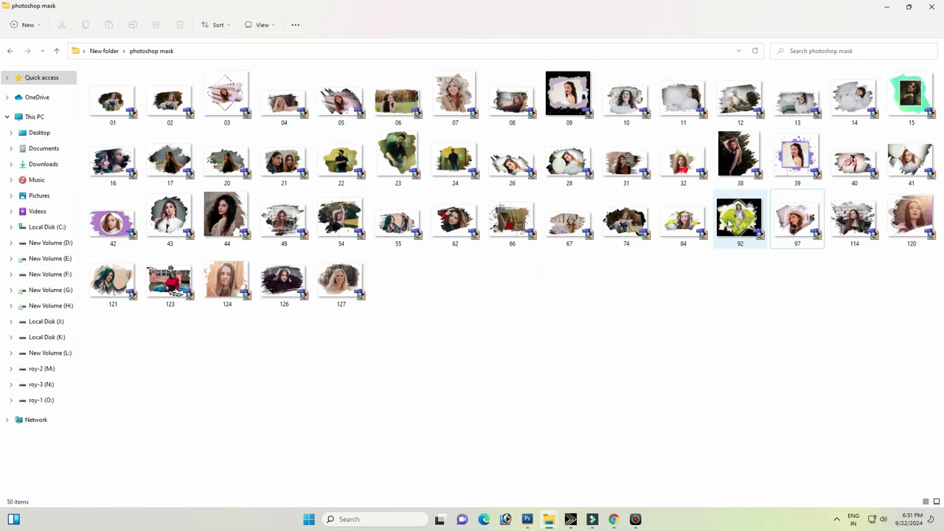
Step: Open 92.psd and delete its photo layers to reveal the diamond brush frame, then close it
{"action": "left_click_drag", "start_coordinate": [740, 256], "coordinate": [568, 309]}
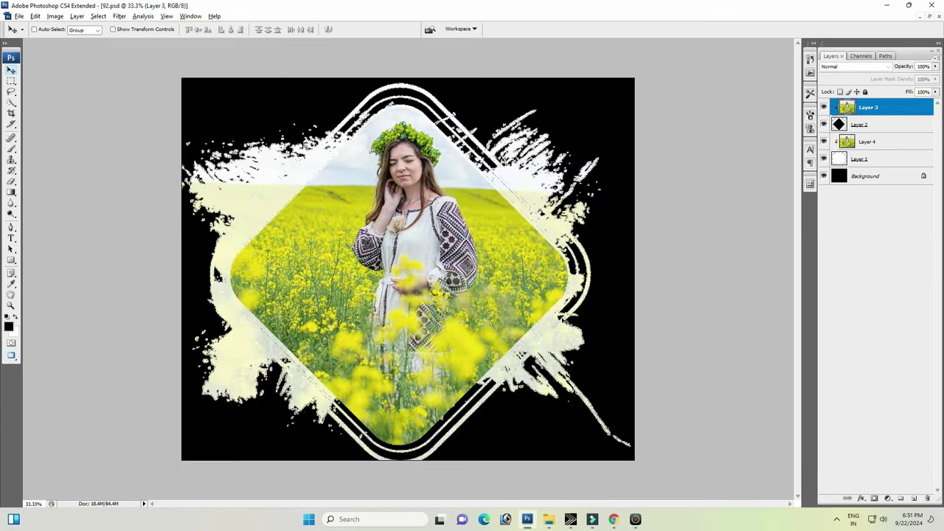
{"action": "left_click", "coordinate": [680, 225]}
{"action": "left_click", "coordinate": [562, 227]}
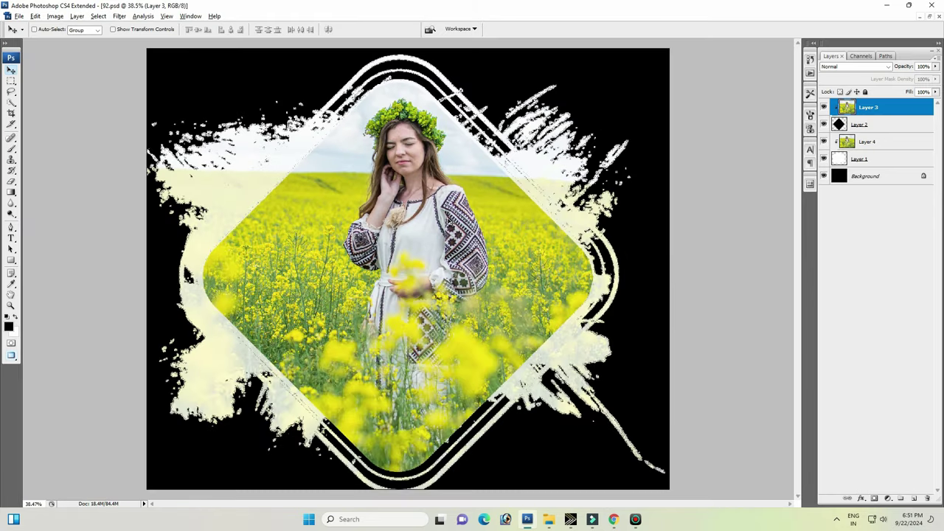
{"action": "key", "text": "Delete"}
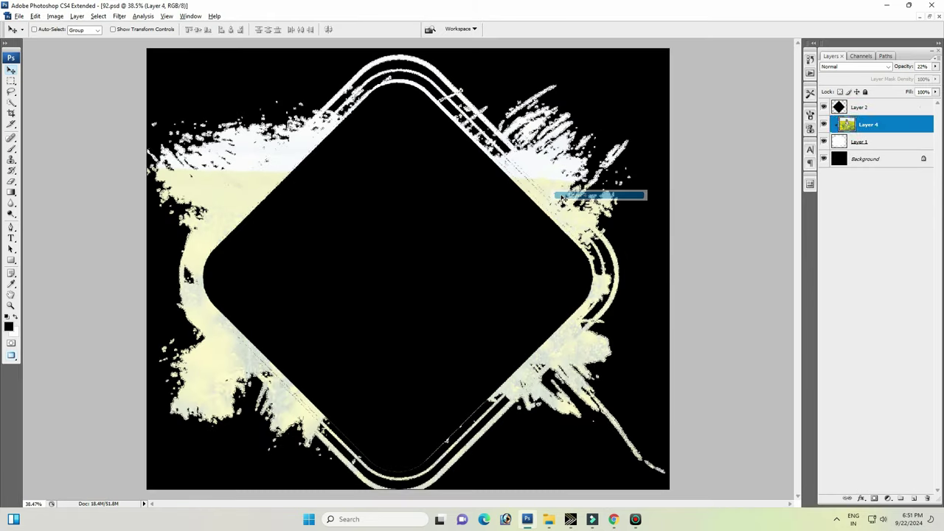
{"action": "left_click_drag", "start_coordinate": [551, 189], "coordinate": [454, 202]}
{"action": "key", "text": "ctrl+minus"}
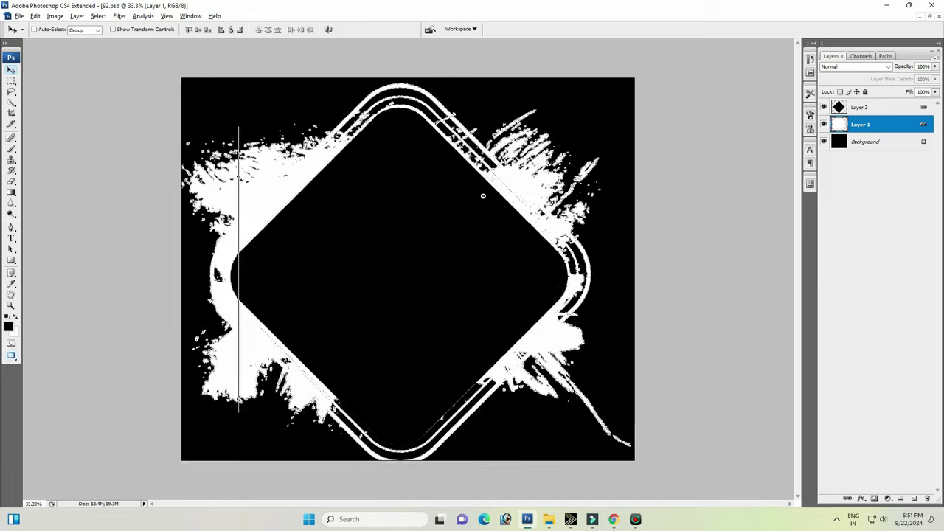
{"action": "key", "text": "ctrl+minus"}
{"action": "key", "text": "ctrl+minus"}
{"action": "key", "text": "ctrl+plus"}
{"action": "right_click", "coordinate": [431, 234]}
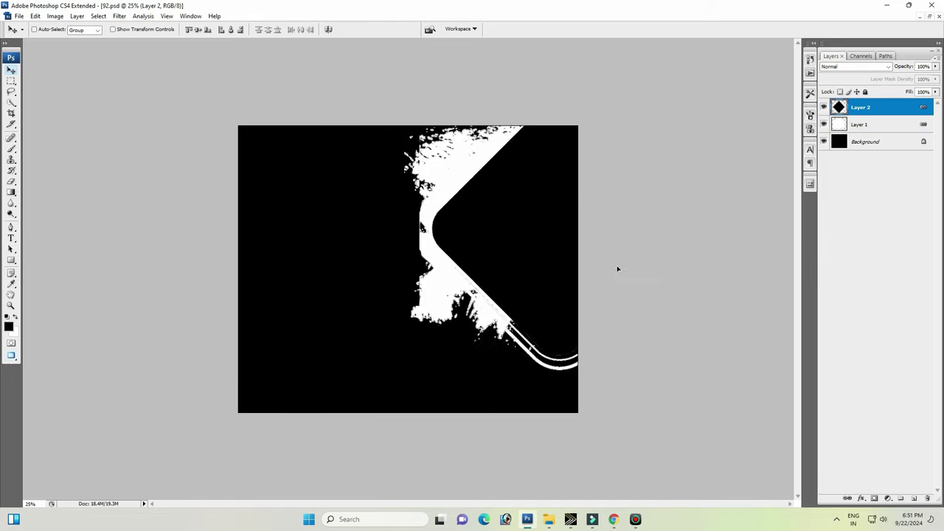
{"action": "key", "text": "ctrl+w"}
Step: Discard 92.psd, then open 84.PSD, delete its photo layer, and close it unsaved
{"action": "left_click", "coordinate": [473, 199]}
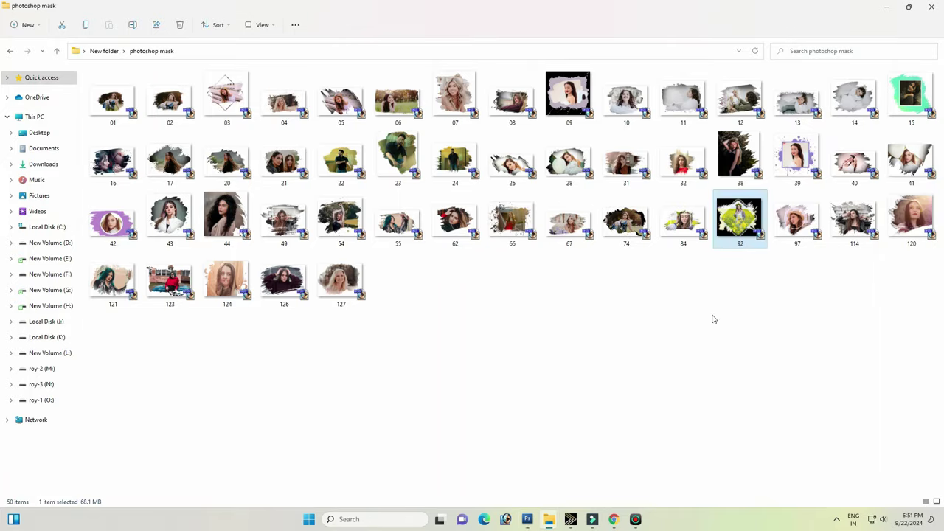
{"action": "left_click_drag", "start_coordinate": [714, 218], "coordinate": [610, 345]}
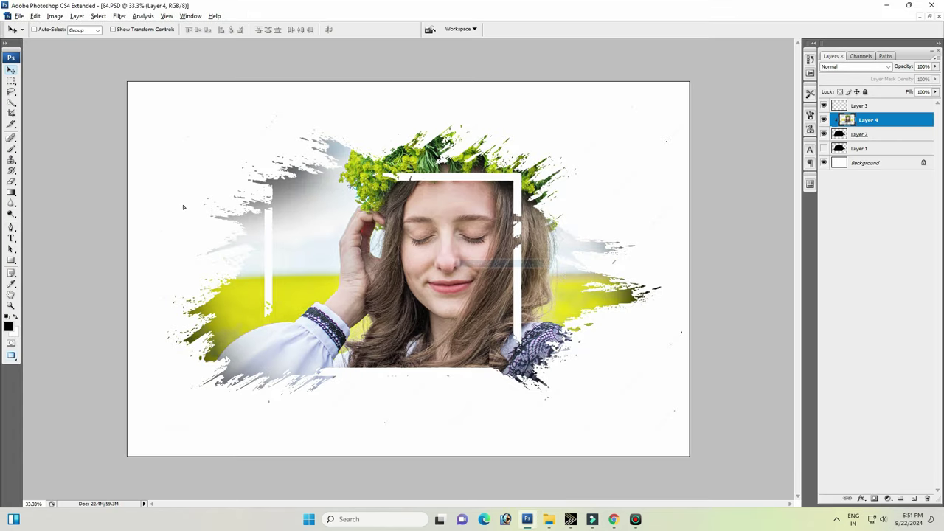
{"action": "right_click", "coordinate": [459, 225]}
{"action": "key", "text": "Delete"}
{"action": "right_click", "coordinate": [418, 216]}
{"action": "mouse_move", "coordinate": [420, 221]}
{"action": "left_mouse_down"}
{"action": "mouse_move", "coordinate": [430, 264]}
{"action": "mouse_move", "coordinate": [412, 146]}
{"action": "left_mouse_up"}
{"action": "scroll", "coordinate": [494, 208], "scroll_direction": "down", "scroll_amount": 3}
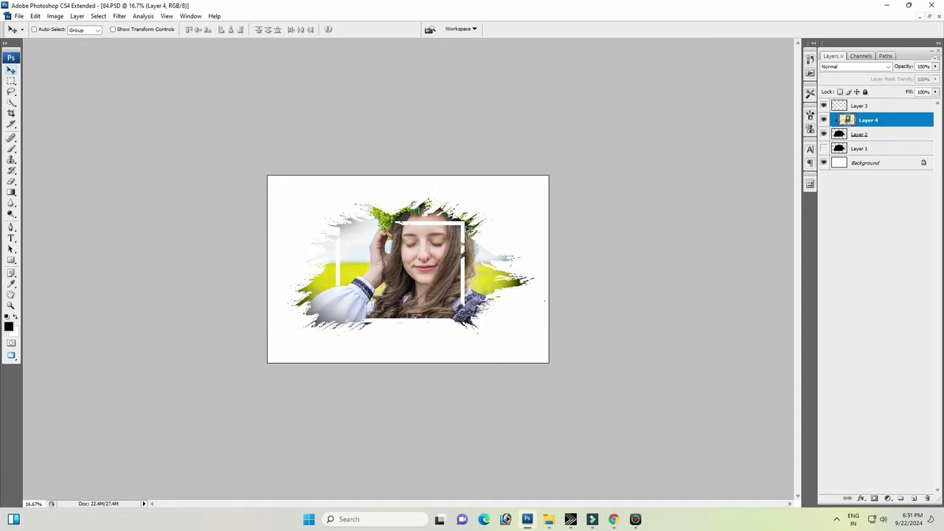
{"action": "key", "text": "ctrl+w"}
{"action": "left_click", "coordinate": [474, 199]}
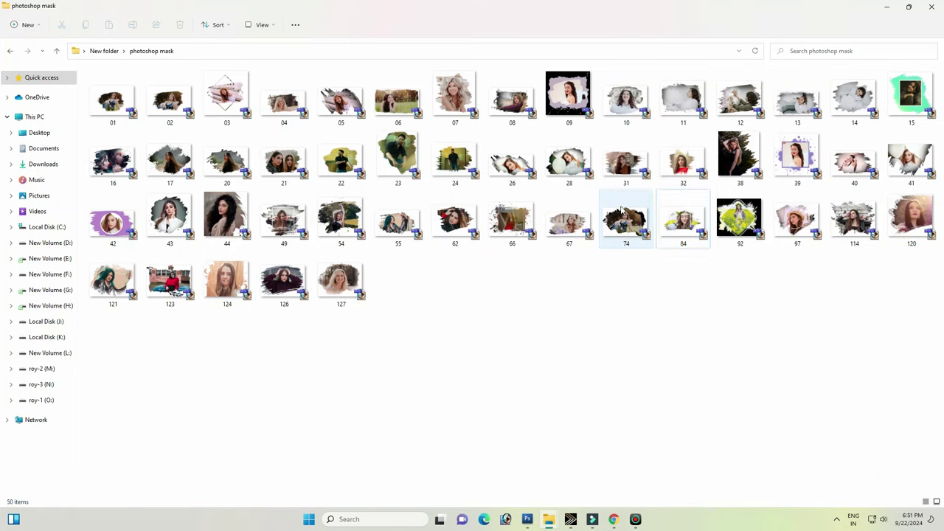
Step: Open 74.PSD, delete its photo layer to show the mask, and close it unsaved
{"action": "left_click_drag", "start_coordinate": [616, 303], "coordinate": [540, 271]}
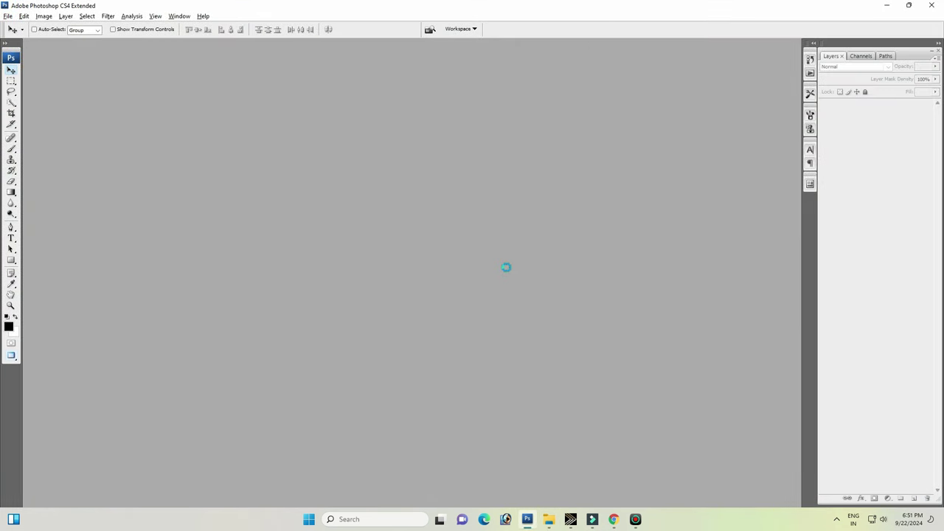
{"action": "right_click", "coordinate": [459, 240]}
{"action": "left_click", "coordinate": [477, 242]}
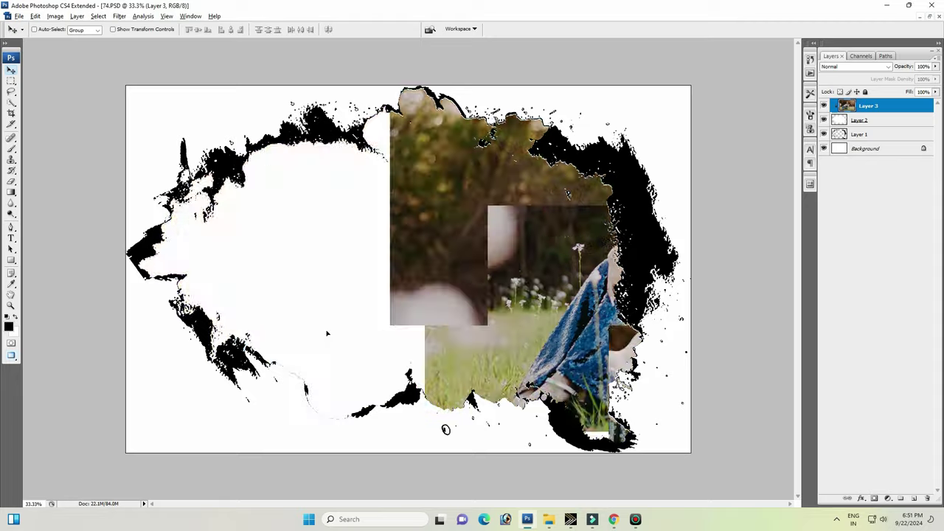
{"action": "key", "text": "Delete"}
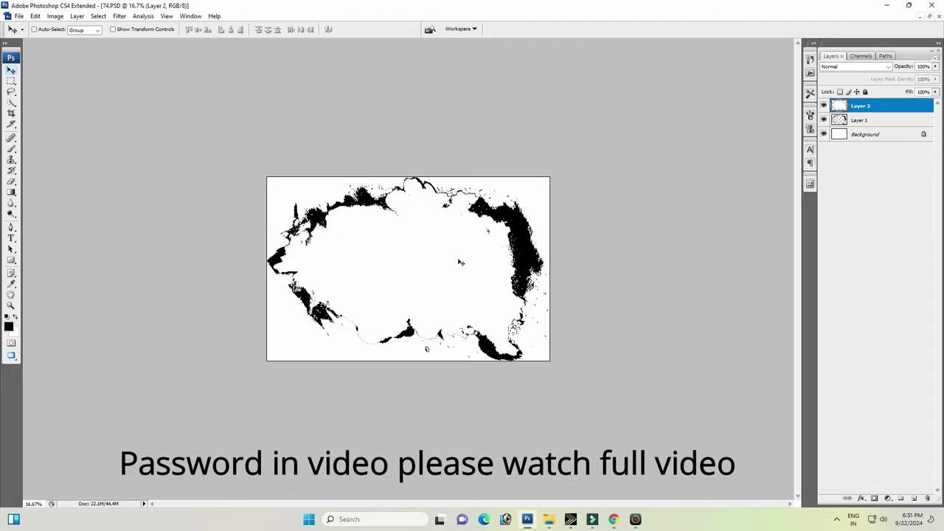
{"action": "right_click", "coordinate": [473, 247]}
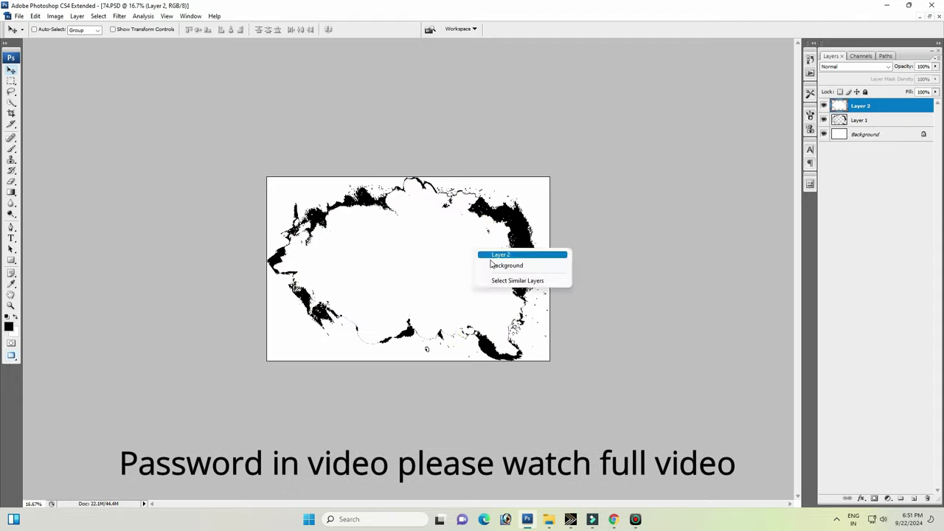
{"action": "right_click", "coordinate": [526, 230]}
{"action": "left_click", "coordinate": [551, 236]}
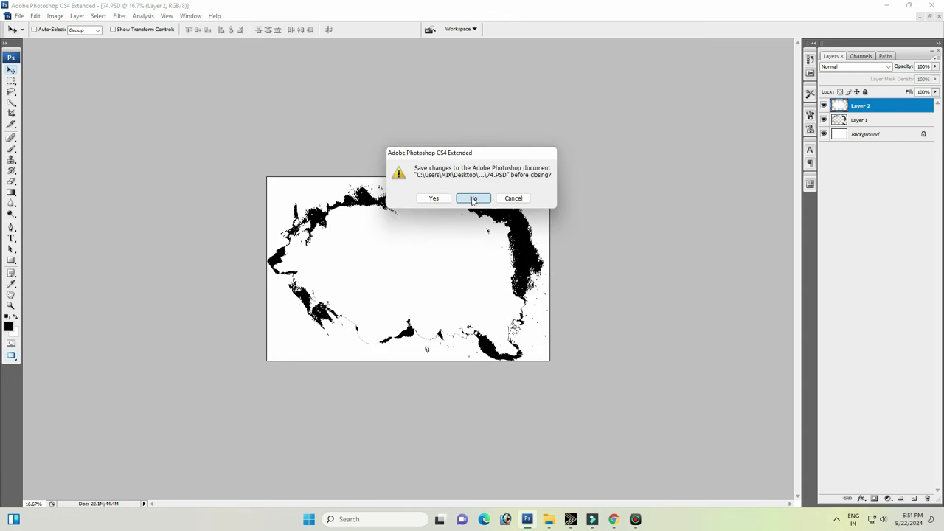
{"action": "left_click", "coordinate": [473, 199]}
Step: Preview 67.psd's black brush-stroke mask zoomed out, then close it without saving
{"action": "left_click_drag", "start_coordinate": [568, 218], "coordinate": [574, 357]}
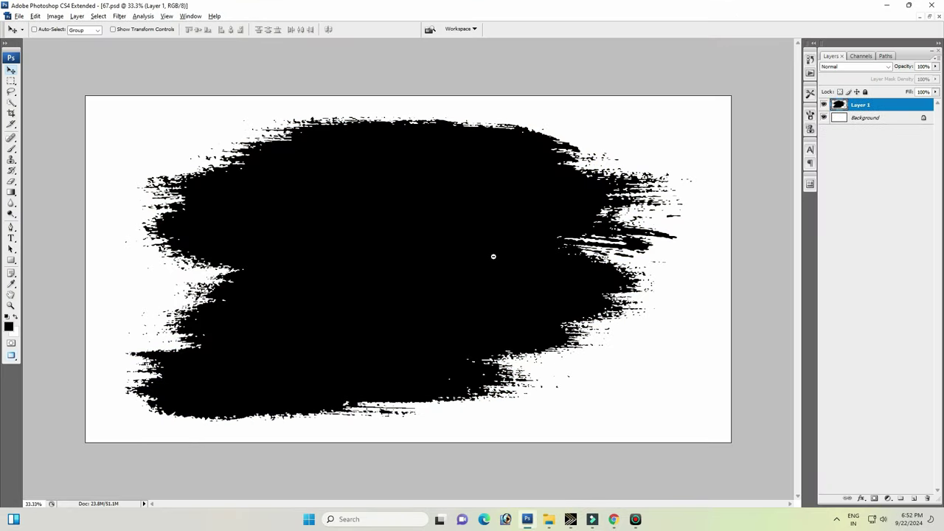
{"action": "key", "text": "ctrl+minus"}
{"action": "key", "text": "ctrl+minus"}
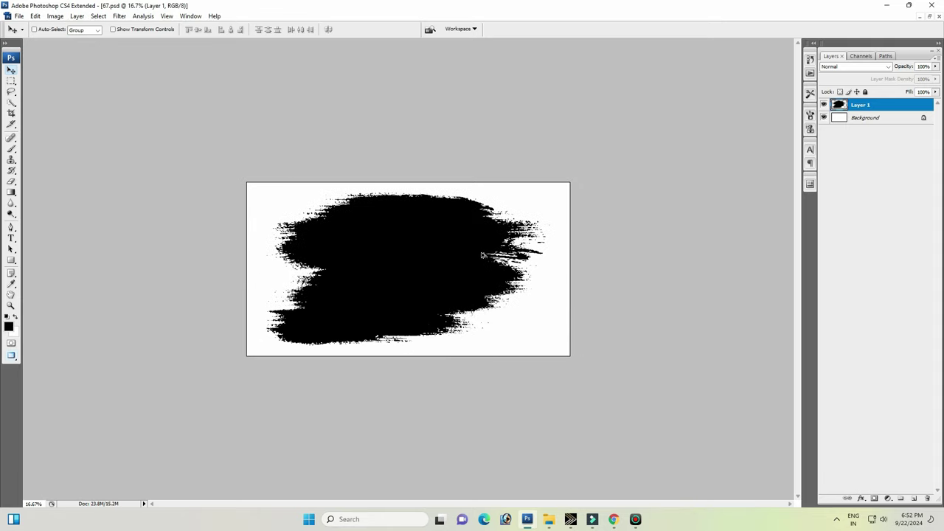
{"action": "key", "text": "ctrl+w"}
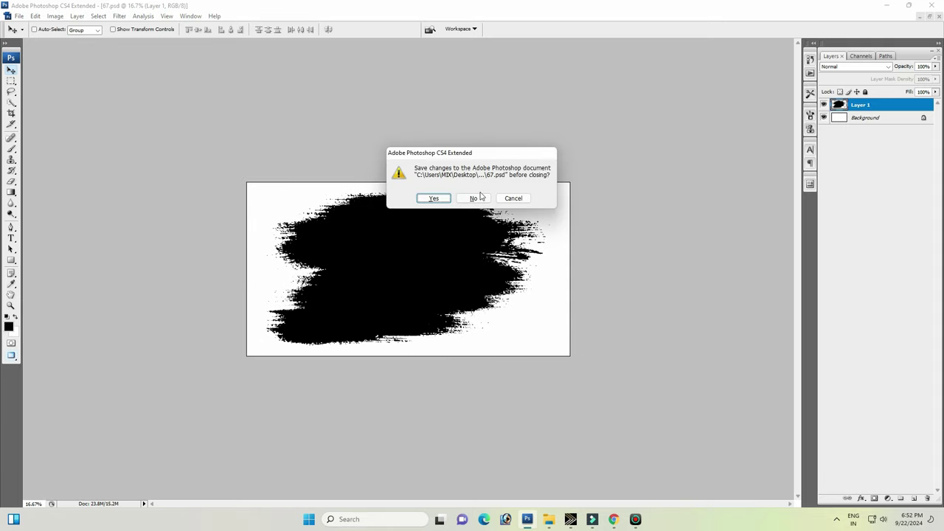
{"action": "left_click", "coordinate": [473, 199]}
{"action": "key", "text": "alt+Tab"}
{"action": "left_click", "coordinate": [514, 216]}
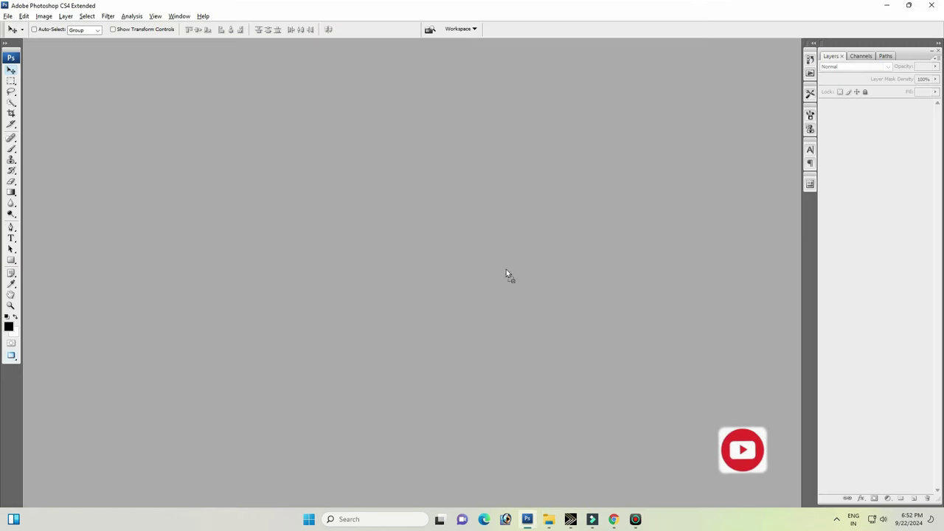
Step: Open 66.PSD, delete its Layer 2 photo to reveal the splatter mask, and close unsaved
{"action": "left_click_drag", "start_coordinate": [503, 221], "coordinate": [506, 269]}
{"action": "key", "text": "ctrl+minus"}
{"action": "right_click", "coordinate": [413, 251]}
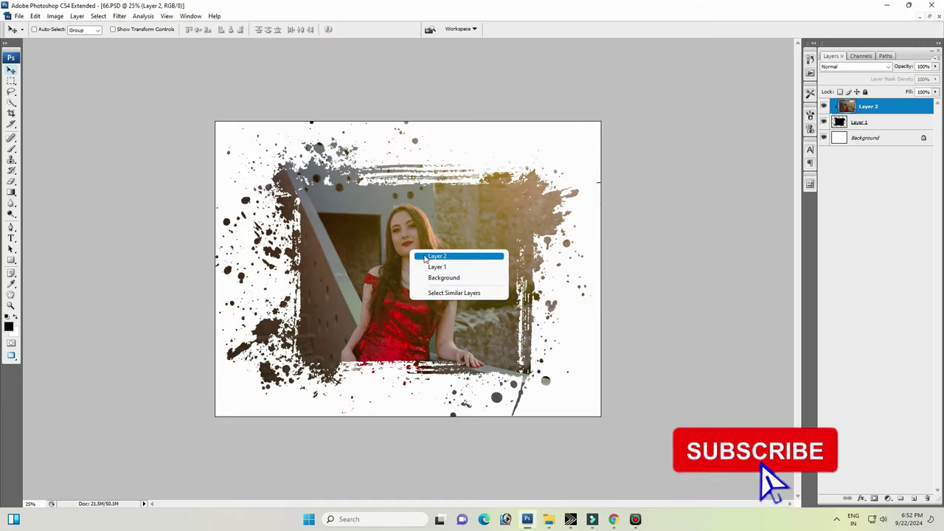
{"action": "left_click", "coordinate": [425, 256]}
{"action": "key", "text": "Delete"}
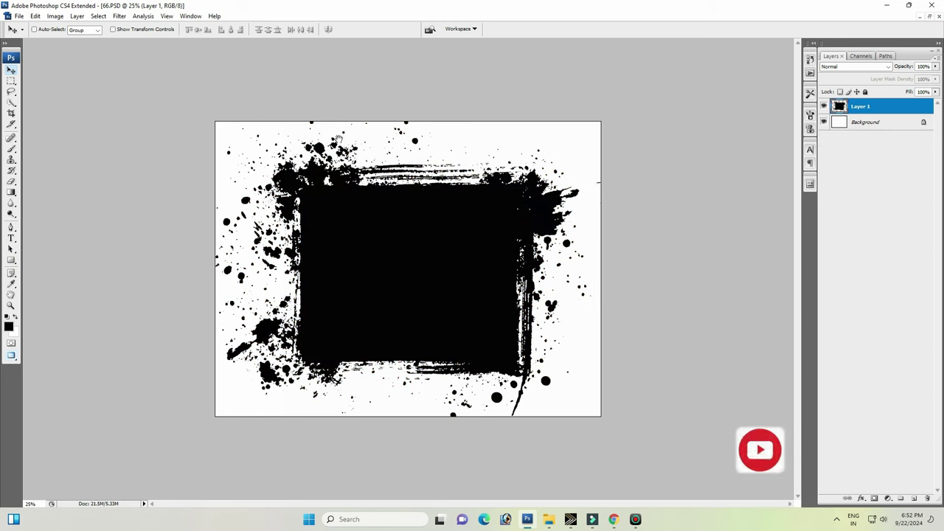
{"action": "left_click_drag", "start_coordinate": [338, 138], "coordinate": [559, 214]}
{"action": "left_click", "coordinate": [448, 193]}
{"action": "key", "text": "ctrl+w"}
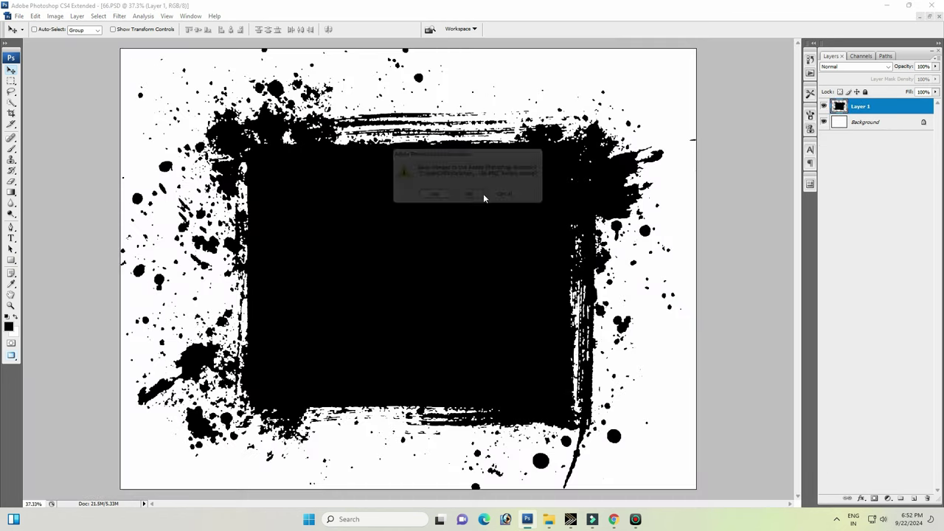
{"action": "left_click", "coordinate": [475, 196]}
Step: Open 62.PSD, fit it on screen, and delete its torn-edge photo layer
{"action": "key", "text": "alt+Tab"}
{"action": "left_click_drag", "start_coordinate": [453, 219], "coordinate": [448, 252]}
{"action": "key", "text": "ctrl+minus"}
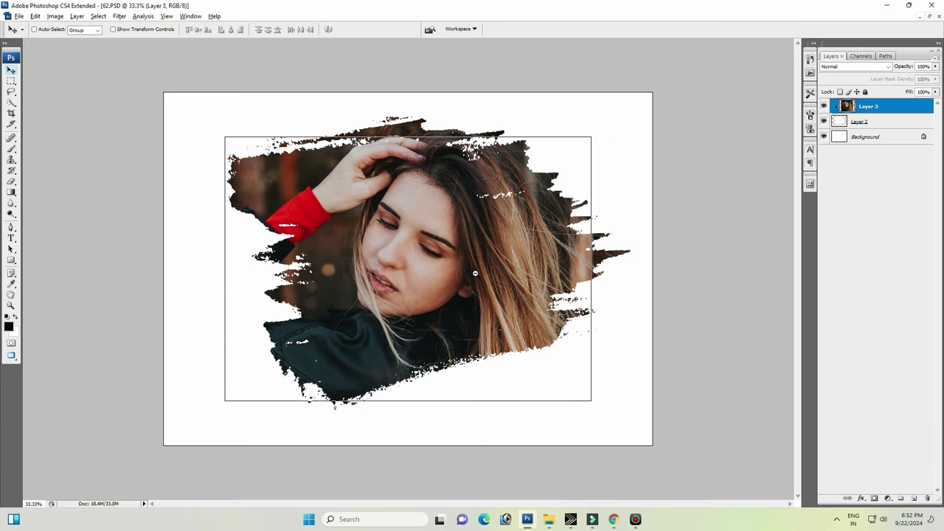
{"action": "key", "text": "ctrl+minus"}
{"action": "key", "text": "ctrl+plus"}
{"action": "key", "text": "ctrl+plus"}
{"action": "key", "text": "ctrl+plus"}
{"action": "right_click", "coordinate": [399, 193]}
{"action": "left_click", "coordinate": [413, 197]}
{"action": "key", "text": "Delete"}
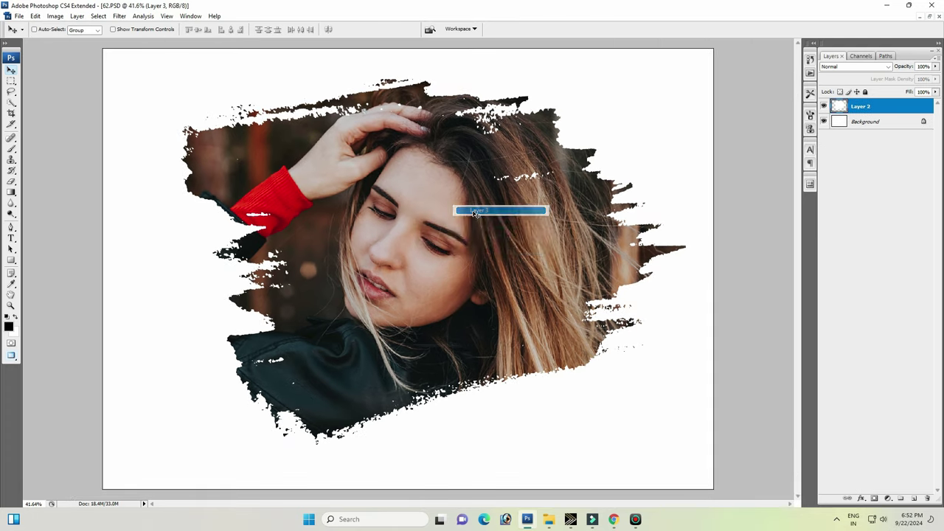
Step: Inspect 62's black brush mask at different zooms, then close it without saving
{"action": "key", "text": "ctrl+o"}
{"action": "key", "text": "Escape"}
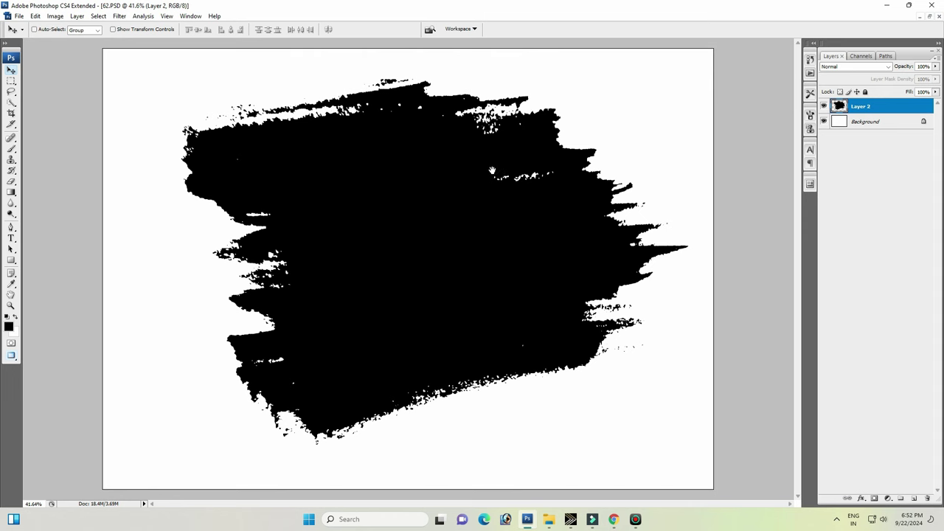
{"action": "key", "text": "ctrl+minus"}
{"action": "key", "text": "ctrl+minus"}
{"action": "key", "text": "ctrl+minus"}
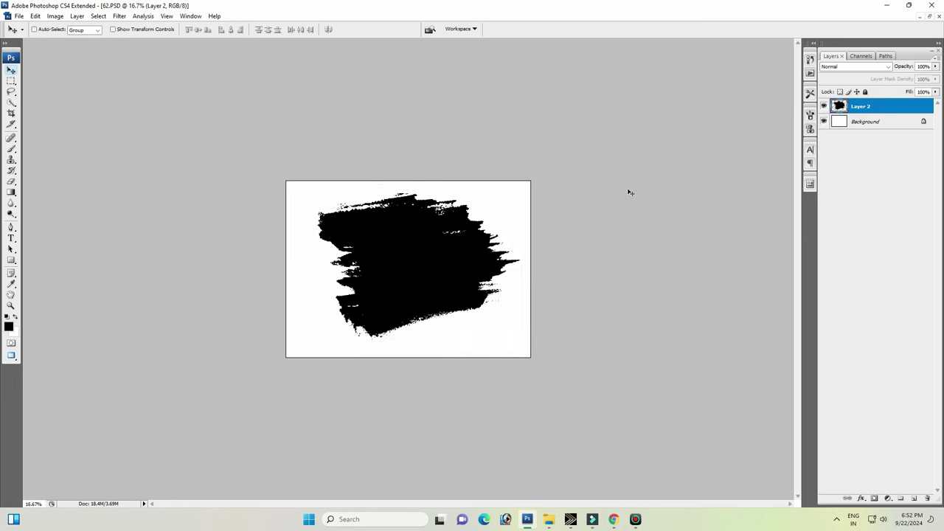
{"action": "key", "text": "ctrl+plus"}
{"action": "key", "text": "ctrl+plus"}
{"action": "key", "text": "ctrl+q"}
{"action": "key", "text": "n"}
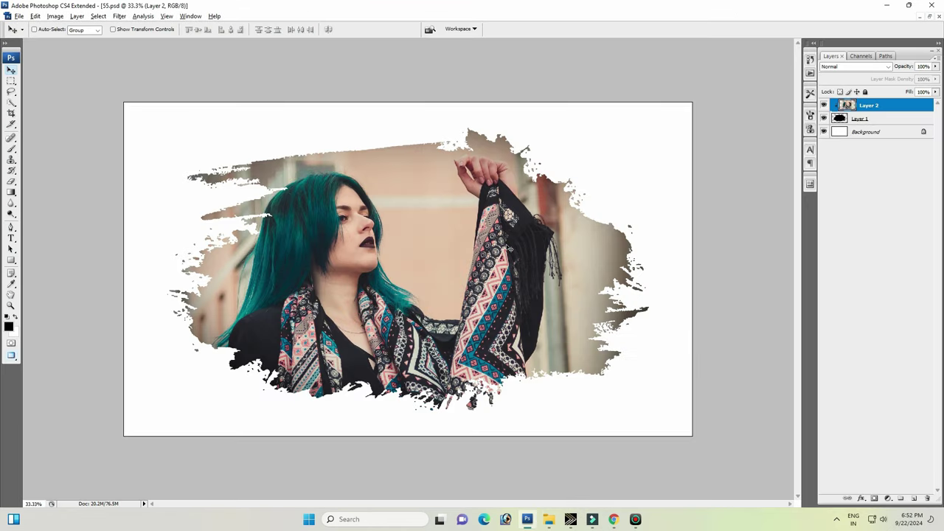
Step: Erase the right and top-left edges of template 55's photo with an 1100 px eraser
{"action": "key", "text": "ctrl+minus"}
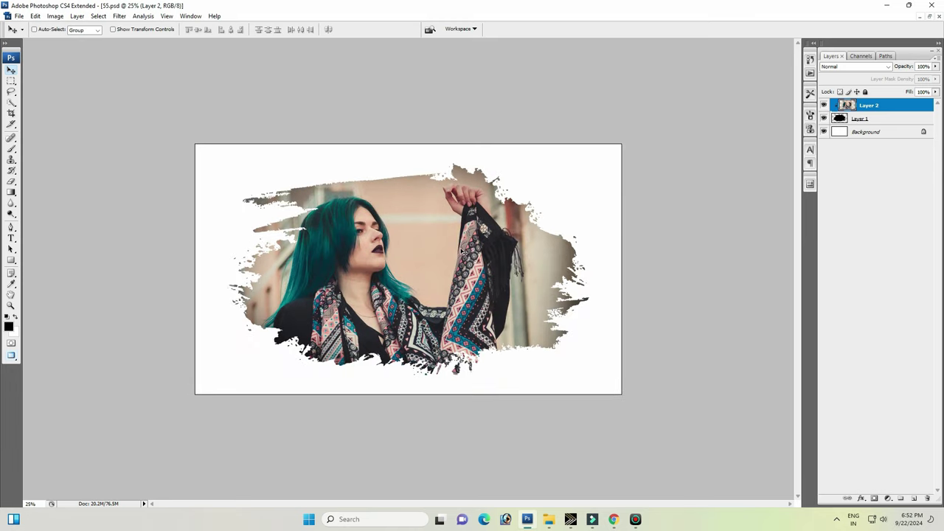
{"action": "key", "text": "e"}
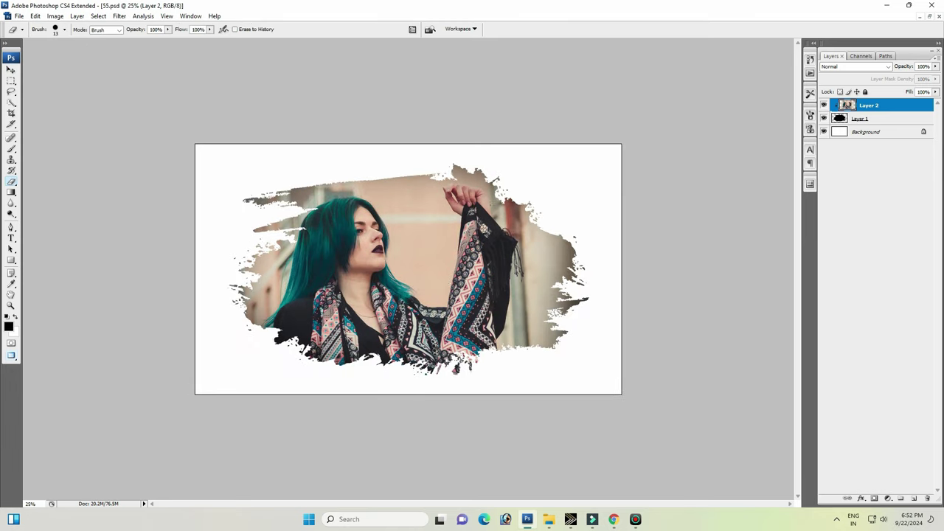
{"action": "right_click", "coordinate": [430, 219]}
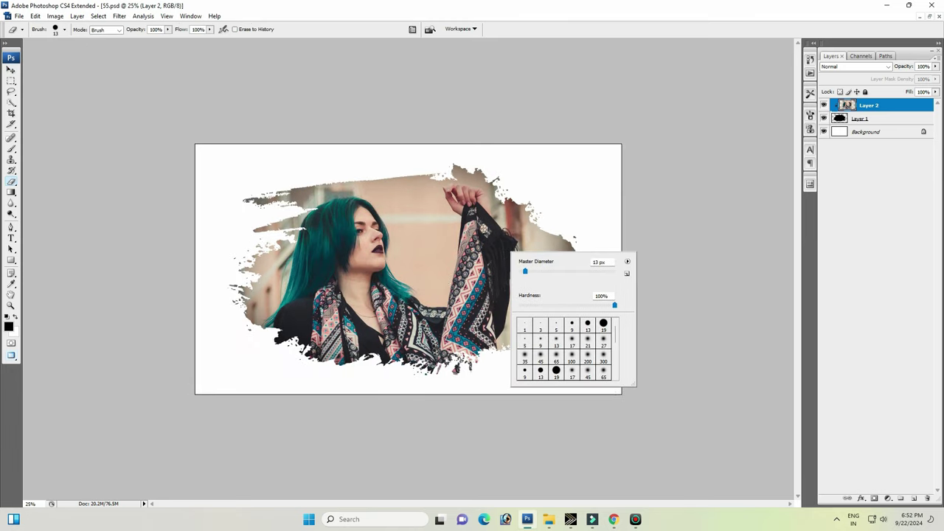
{"action": "left_click", "coordinate": [520, 146]}
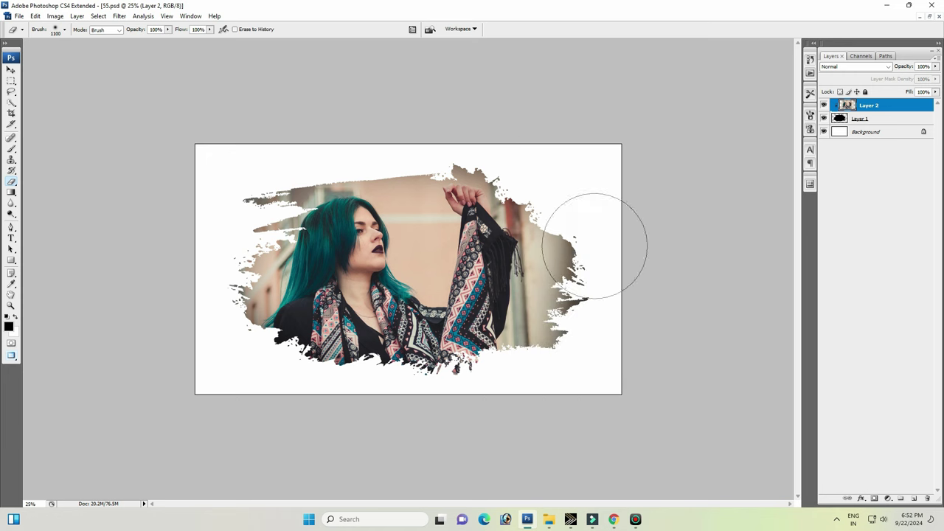
{"action": "left_click_drag", "start_coordinate": [594, 246], "coordinate": [559, 81]}
{"action": "left_click_drag", "start_coordinate": [457, 177], "coordinate": [250, 199]}
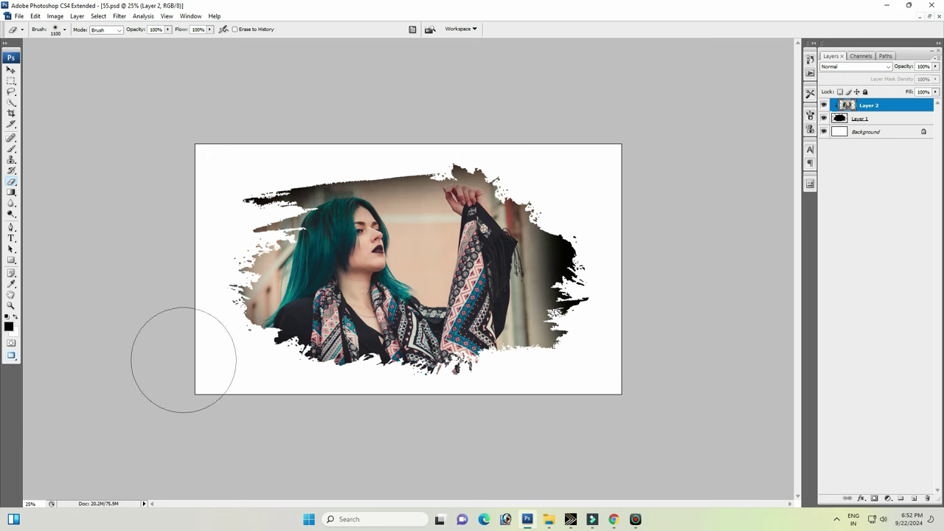
Step: Delete template 55's photo layer and close it without saving
{"action": "key", "text": "v"}
{"action": "key", "text": "Delete"}
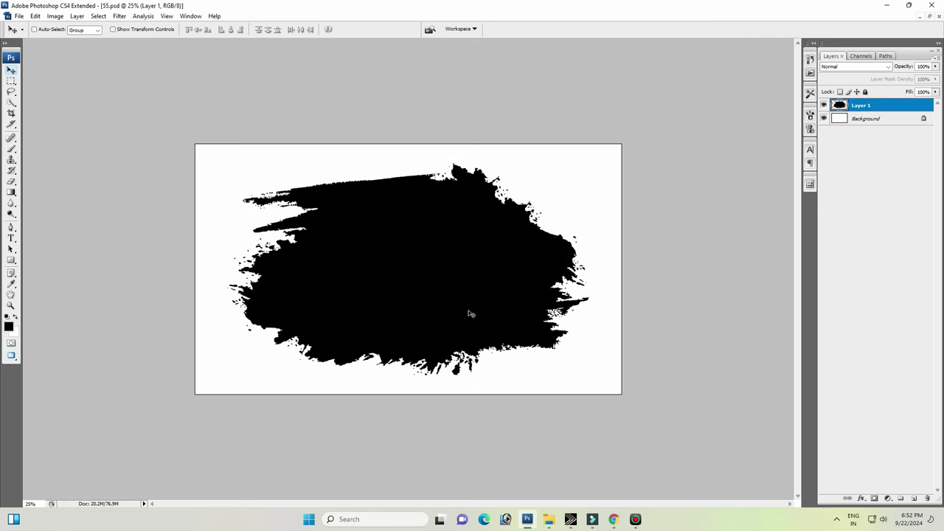
{"action": "key", "text": "ctrl+w"}
{"action": "left_click", "coordinate": [471, 199]}
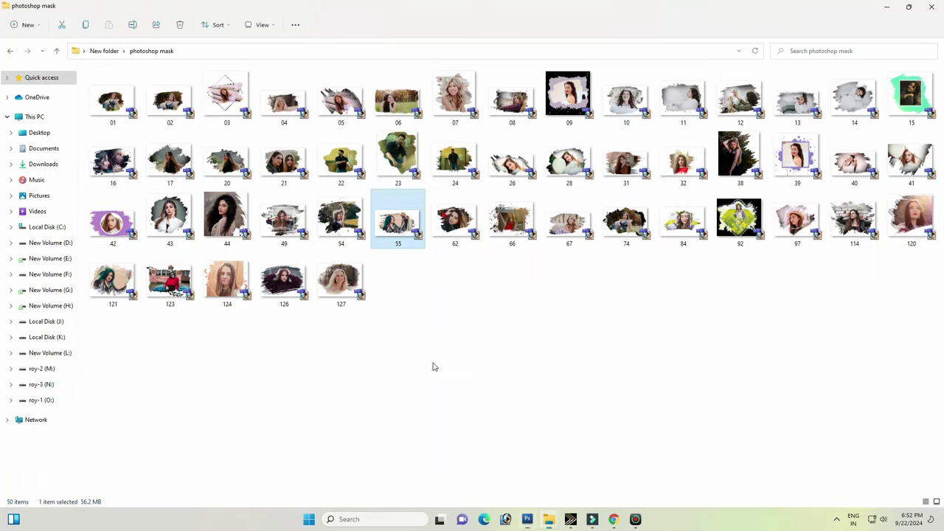
Step: Preview template 54, select its Layer 2 photo, and close it unsaved
{"action": "left_click_drag", "start_coordinate": [341, 218], "coordinate": [455, 274]}
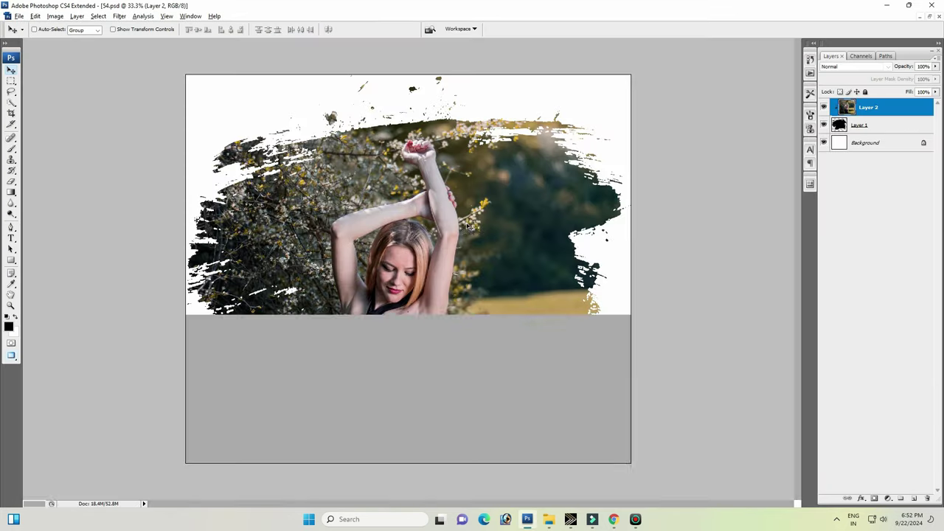
{"action": "right_click", "coordinate": [464, 219]}
{"action": "left_click", "coordinate": [476, 226]}
{"action": "key", "text": "ctrl+w"}
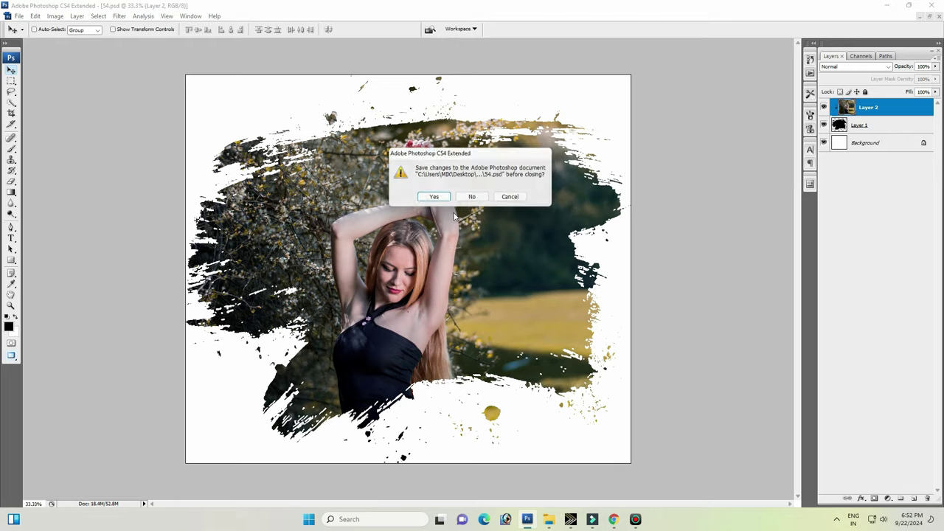
{"action": "left_click", "coordinate": [474, 199]}
Step: Open template 49, zoom in on its frame mask, and close it unsaved
{"action": "left_click_drag", "start_coordinate": [281, 216], "coordinate": [532, 248]}
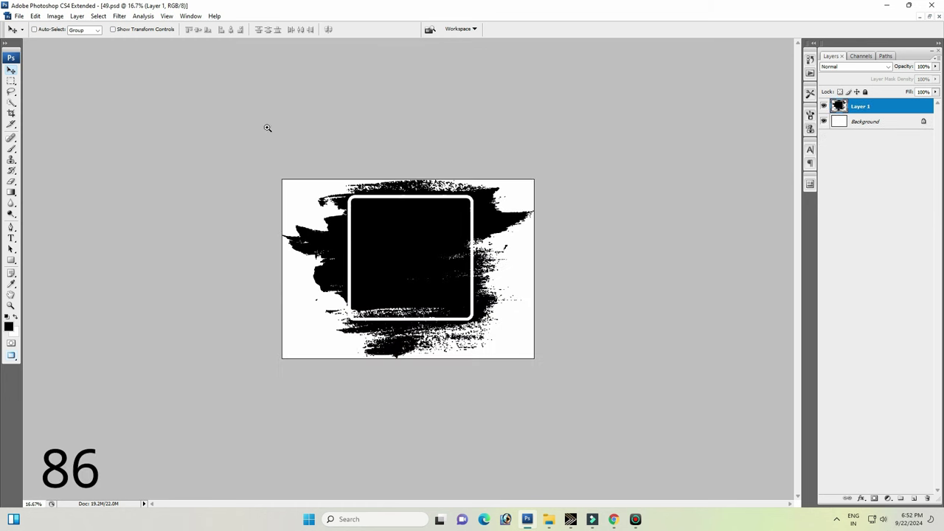
{"action": "left_click_drag", "start_coordinate": [267, 128], "coordinate": [480, 258]}
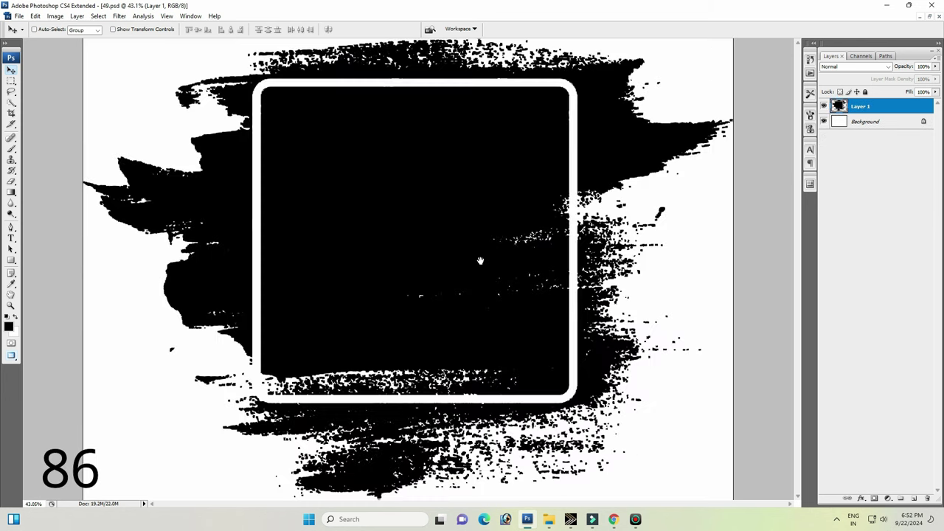
{"action": "right_click", "coordinate": [459, 243]}
{"action": "left_click_drag", "start_coordinate": [448, 369], "coordinate": [451, 188]}
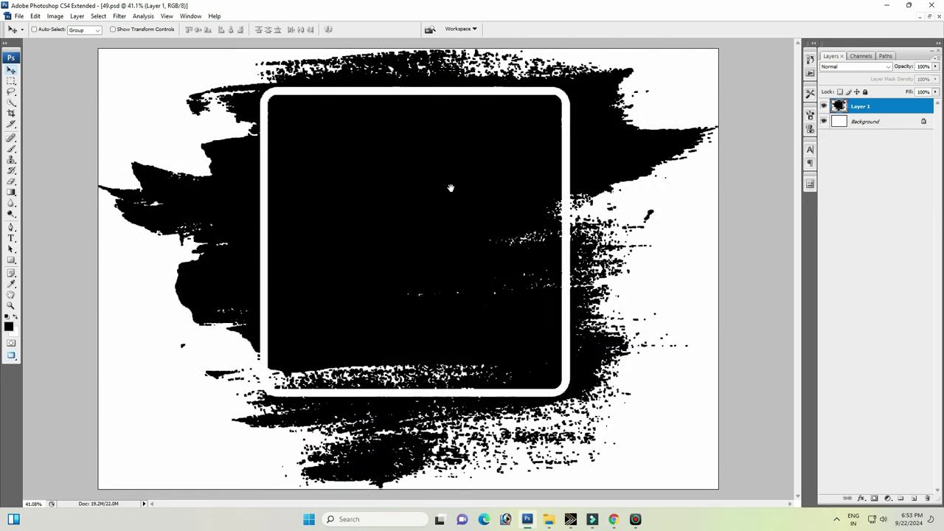
{"action": "left_click", "coordinate": [472, 199]}
{"action": "key", "text": "ctrl+w"}
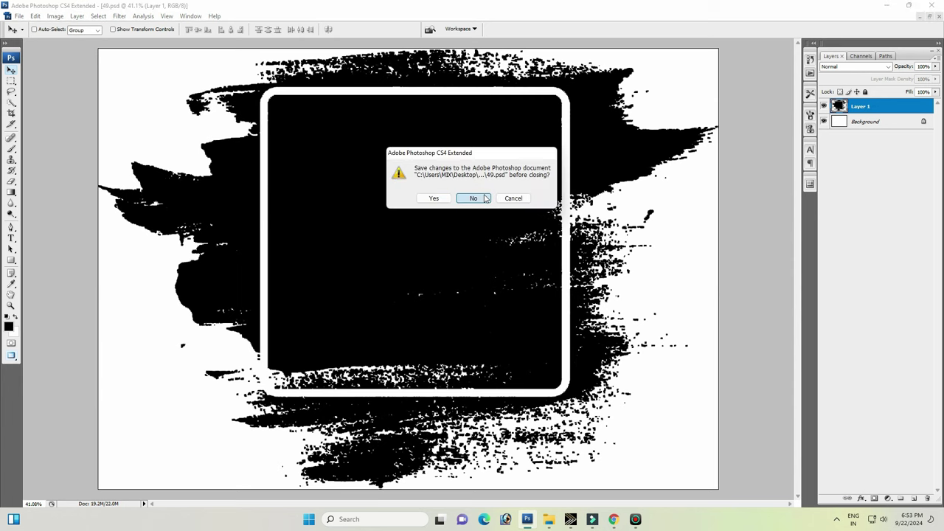
{"action": "left_click", "coordinate": [472, 198]}
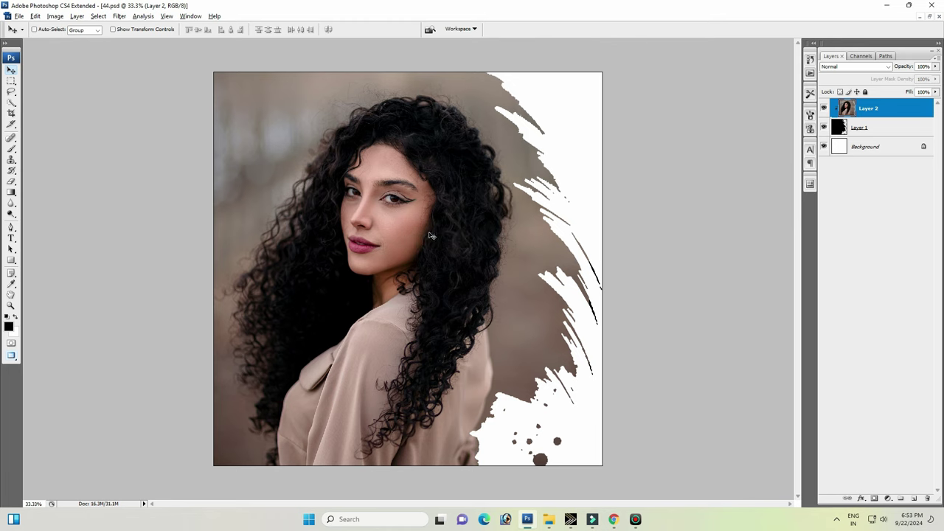
Step: Delete template 44's photo layer, fit it on screen, close unsaved, and return to the folder
{"action": "key", "text": "Delete"}
{"action": "right_click", "coordinate": [415, 207]}
{"action": "left_click", "coordinate": [442, 213]}
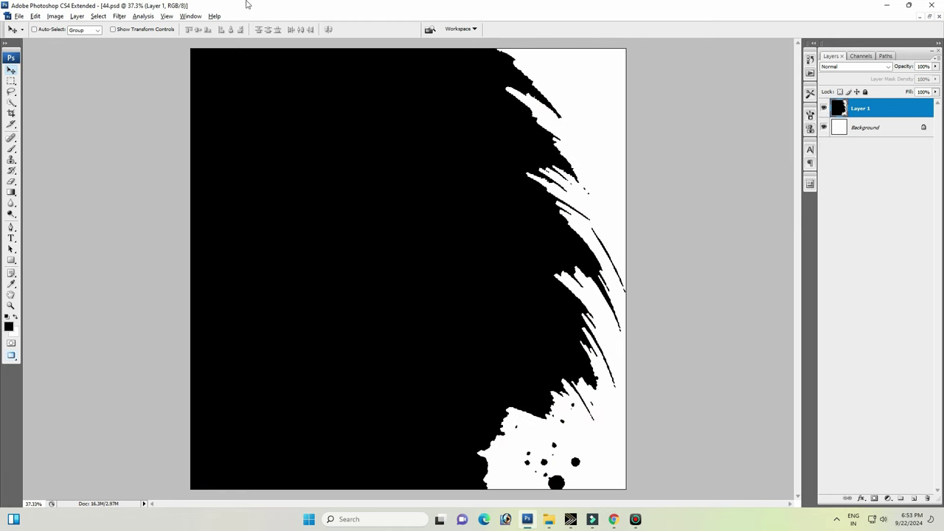
{"action": "key", "text": "ctrl+minus"}
{"action": "key", "text": "ctrl+minus"}
{"action": "key", "text": "ctrl+minus"}
{"action": "key", "text": "ctrl+0"}
{"action": "key", "text": "ctrl+w"}
{"action": "key", "text": "n"}
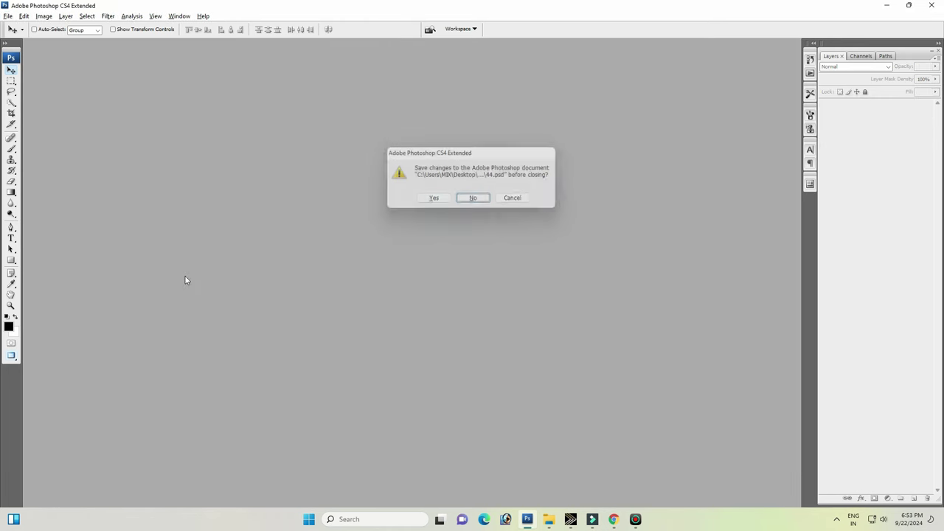
{"action": "key", "text": "alt+Tab"}
Step: Open 43.PSD in Photoshop and fit it on screen
{"action": "left_click", "coordinate": [169, 214]}
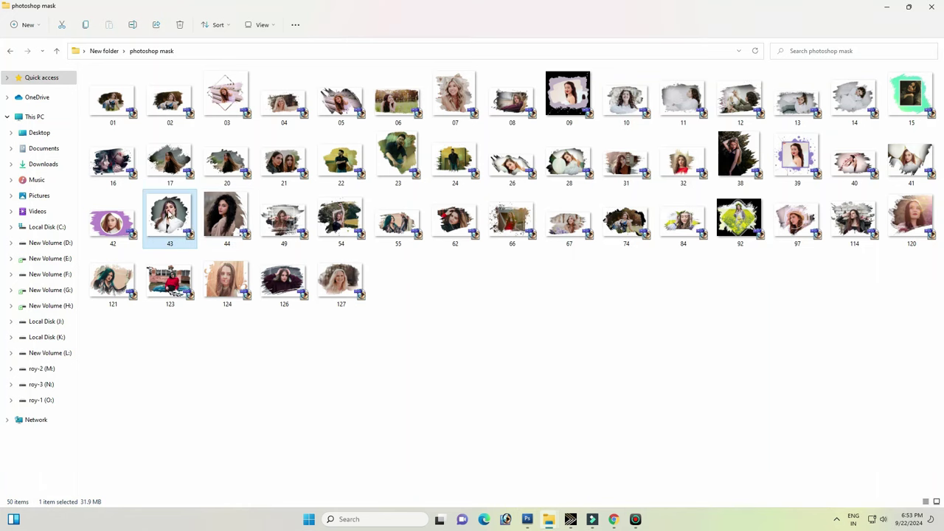
{"action": "mouse_move", "coordinate": [283, 256]}
{"action": "left_mouse_down"}
{"action": "mouse_move", "coordinate": [544, 238]}
{"action": "mouse_move", "coordinate": [514, 224]}
{"action": "left_mouse_up"}
{"action": "right_click", "coordinate": [305, 204]}
{"action": "left_click", "coordinate": [324, 208]}
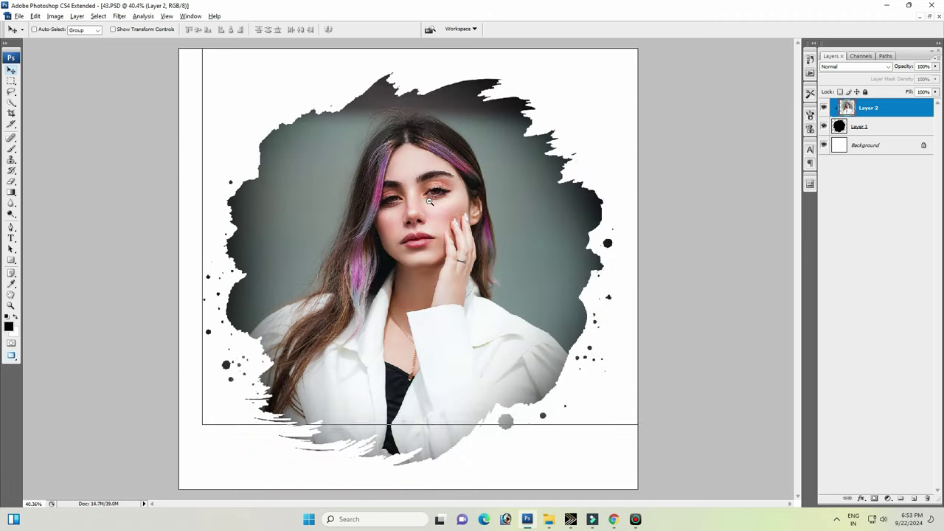
{"action": "key", "text": "ctrl+minus"}
Step: Delete template 43's photo layer to compare the mask, then close it unsaved
{"action": "right_click", "coordinate": [449, 241]}
{"action": "left_click", "coordinate": [455, 243]}
{"action": "key", "text": "Delete"}
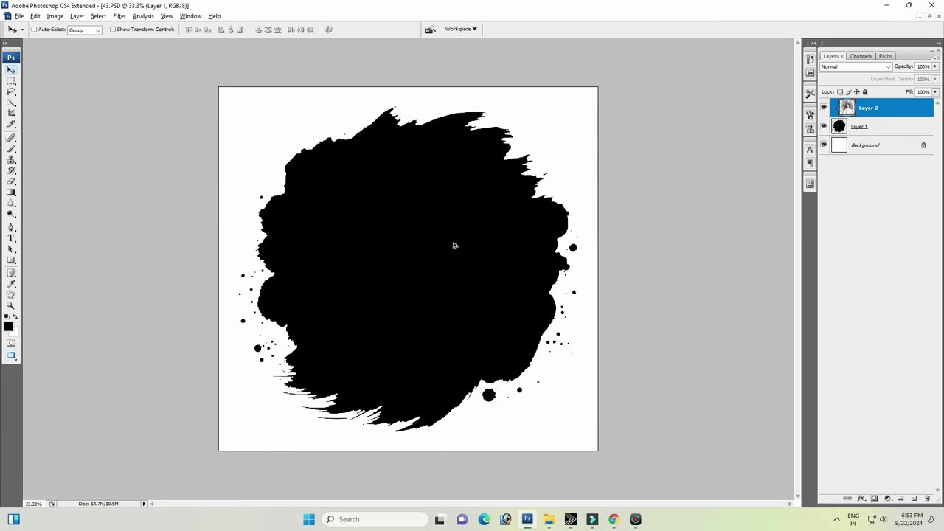
{"action": "key", "text": "ctrl+z"}
{"action": "key", "text": "ctrl+z"}
{"action": "key", "text": "ctrl+z"}
{"action": "key", "text": "ctrl+w"}
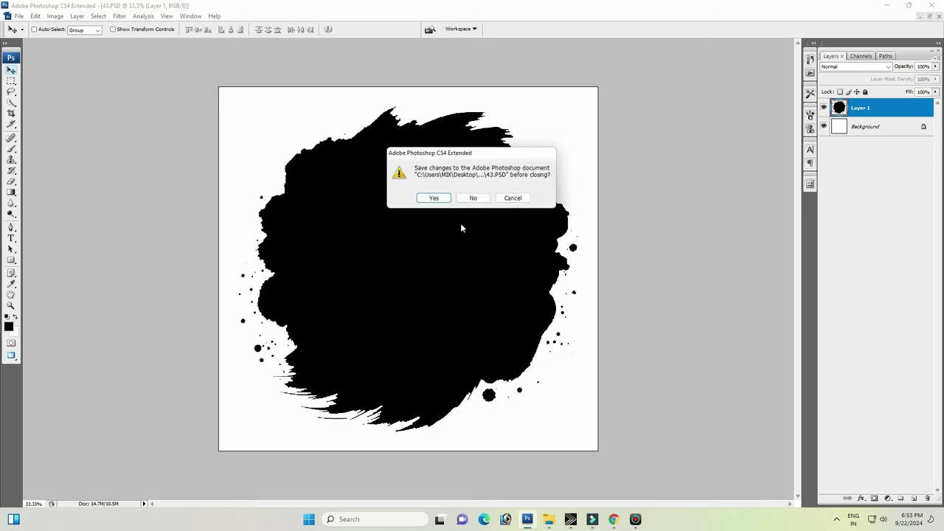
{"action": "left_click", "coordinate": [475, 197]}
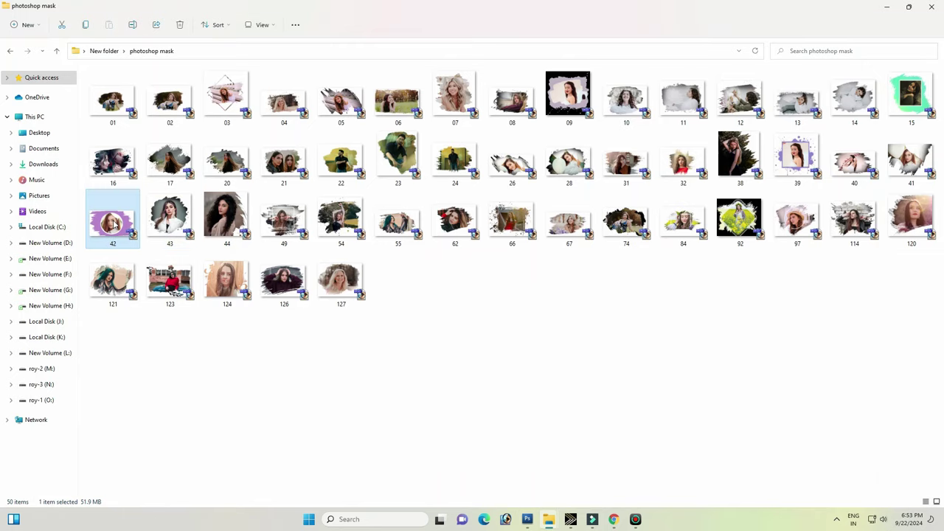
Step: Open template 42, remove its photo from the circle, and close it unsaved
{"action": "left_click_drag", "start_coordinate": [111, 222], "coordinate": [644, 308]}
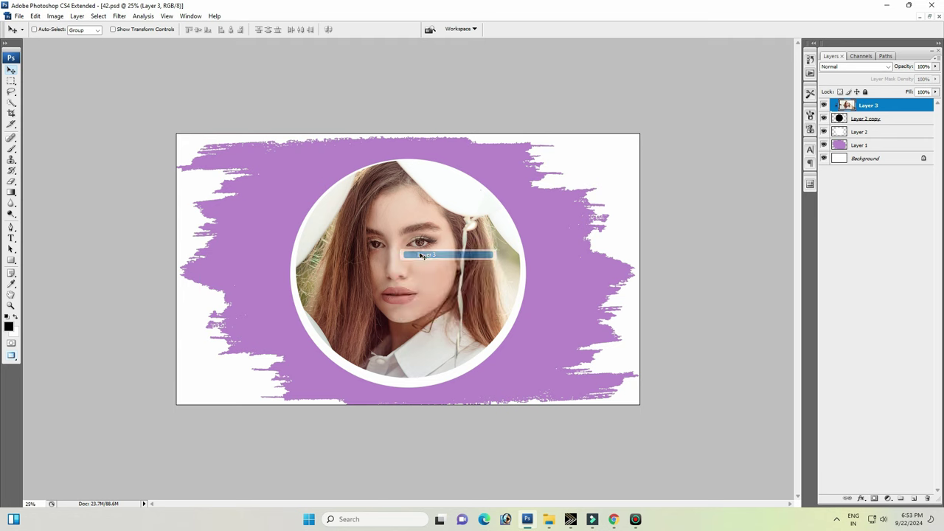
{"action": "key", "text": "ctrl+z"}
{"action": "key", "text": "ctrl+w"}
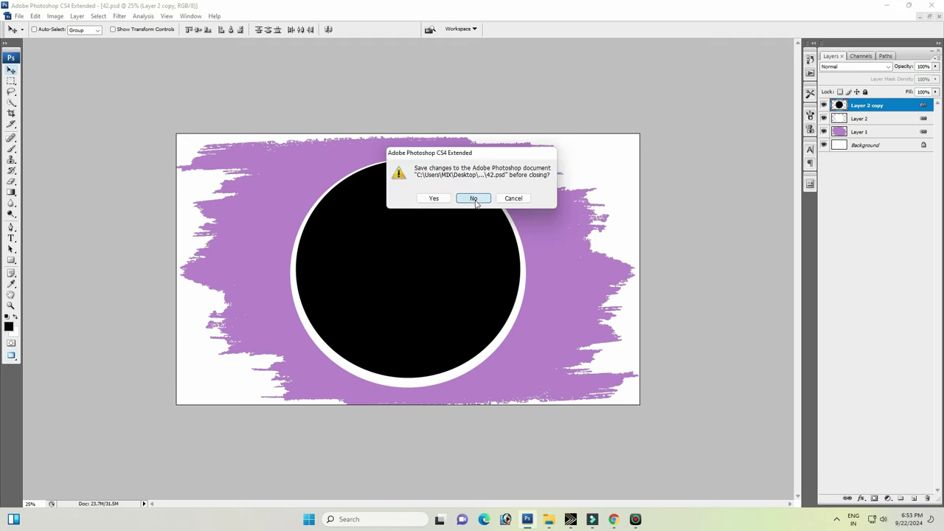
{"action": "left_click", "coordinate": [473, 198]}
{"action": "key", "text": "Left"}
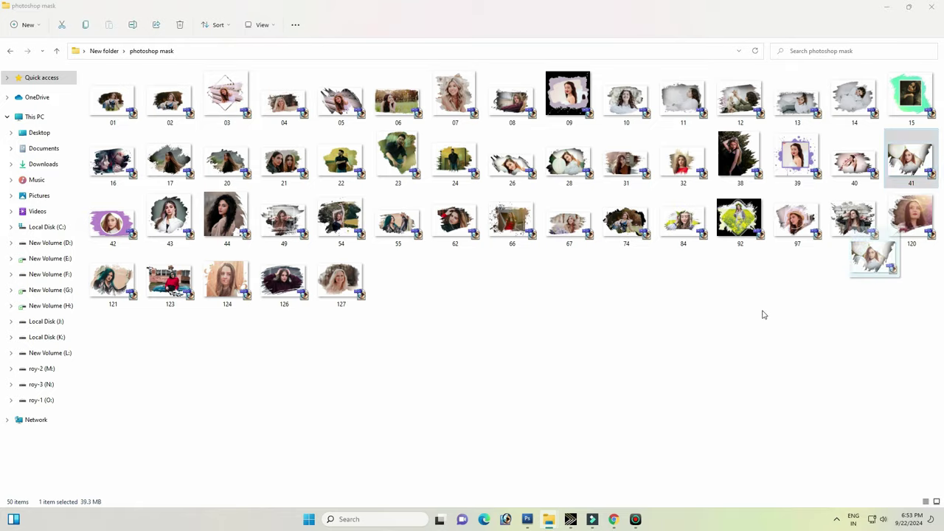
Step: View template 41's black mask by deleting and restoring Layer 2, then close unsaved
{"action": "key", "text": "Return"}
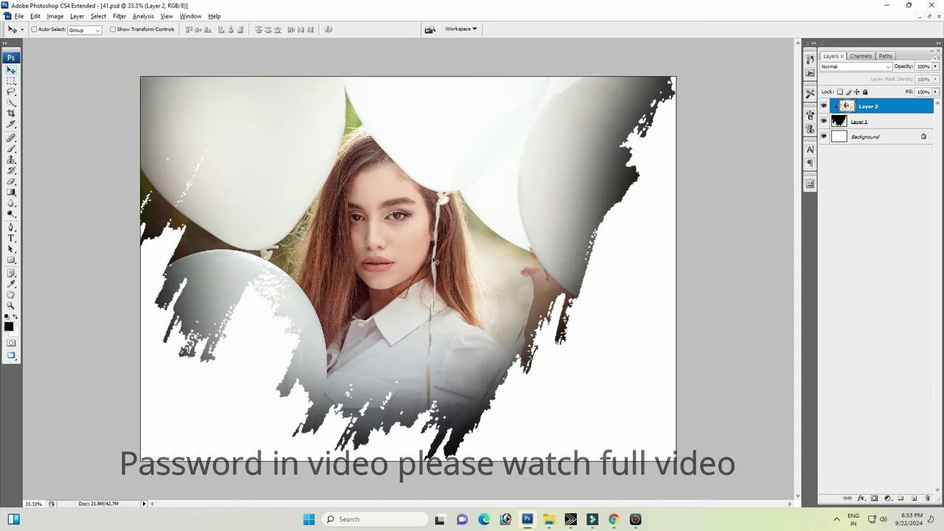
{"action": "key", "text": "Delete"}
{"action": "key", "text": "ctrl+minus"}
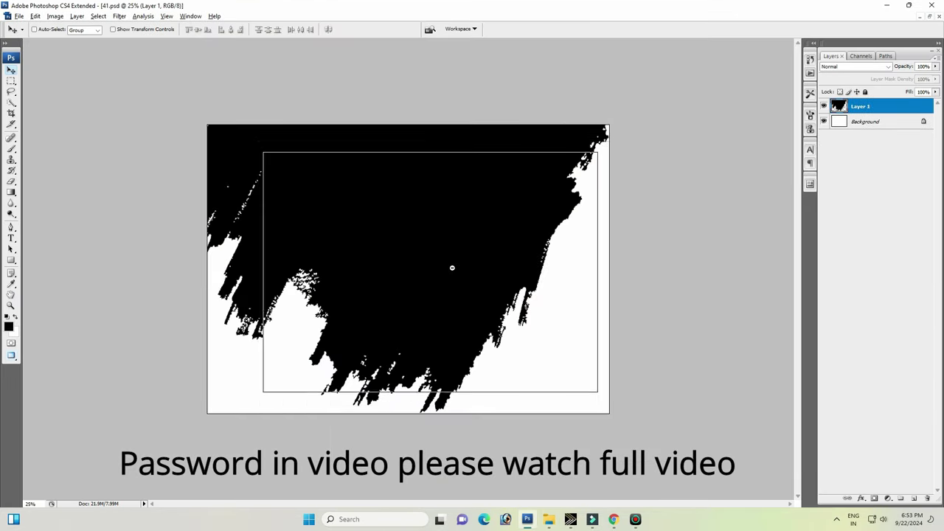
{"action": "key", "text": "ctrl+minus"}
{"action": "key", "text": "ctrl+z"}
{"action": "key", "text": "ctrl+z"}
{"action": "key", "text": "ctrl+z"}
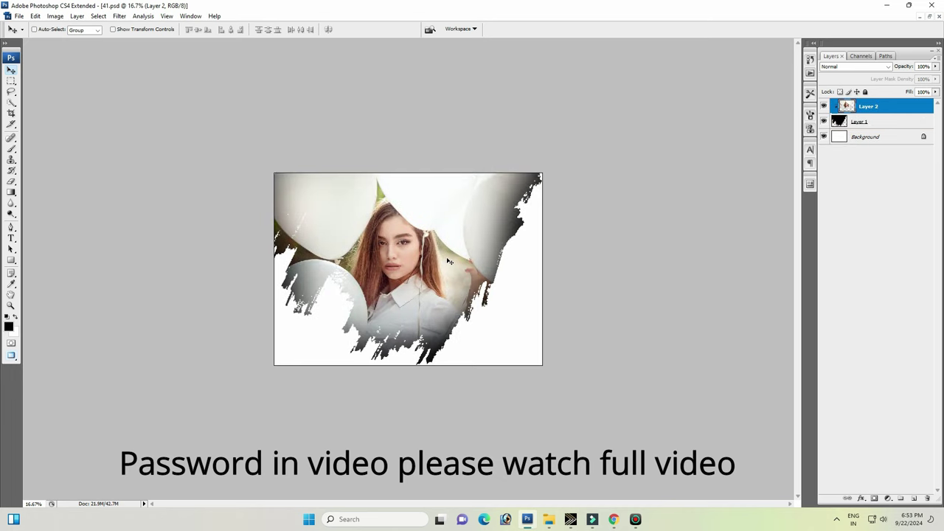
{"action": "key", "text": "ctrl+z"}
{"action": "key", "text": "ctrl+z"}
{"action": "key", "text": "ctrl+q"}
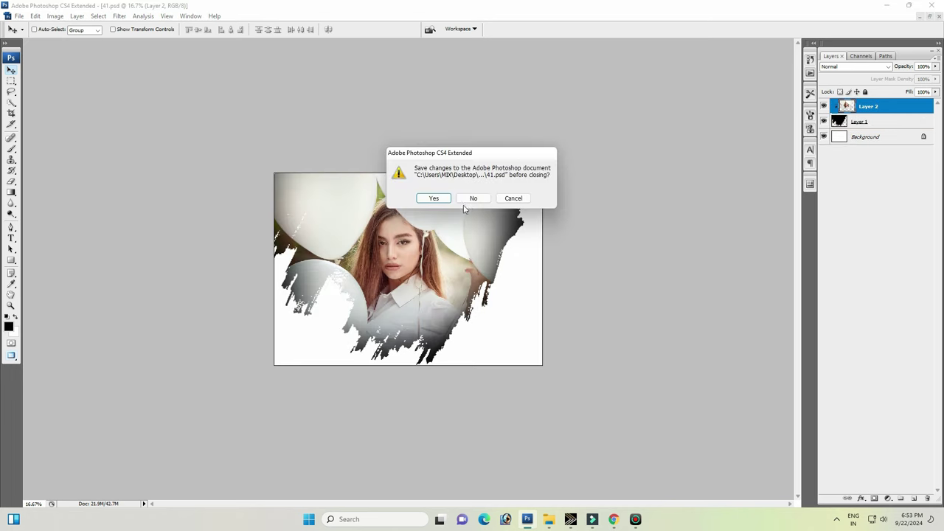
{"action": "left_click", "coordinate": [472, 197]}
Step: Do the same for template 40: view its mask, restore the photo, close unsaved
{"action": "double_click", "coordinate": [872, 171]}
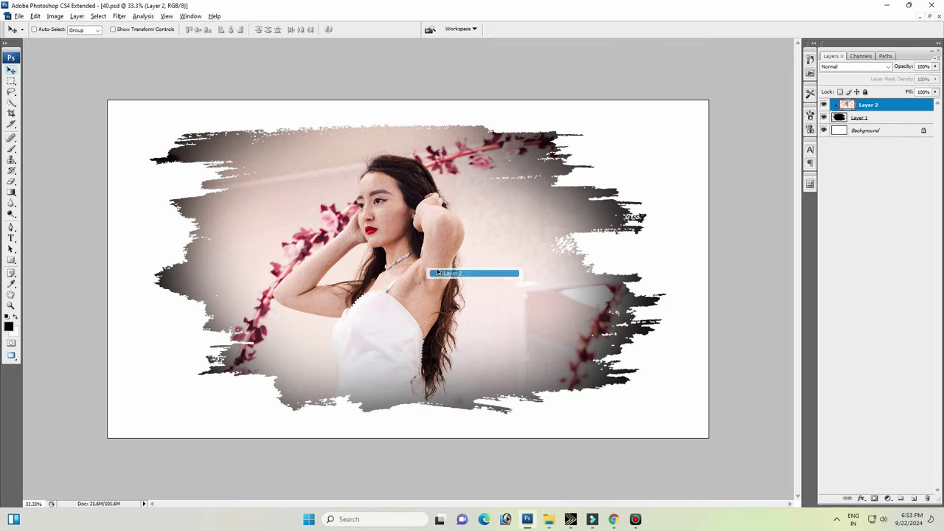
{"action": "left_click_drag", "start_coordinate": [438, 273], "coordinate": [445, 272]}
{"action": "scroll", "coordinate": [453, 266], "scroll_direction": "down", "scroll_amount": 1}
{"action": "scroll", "coordinate": [453, 265], "scroll_direction": "down", "scroll_amount": 2}
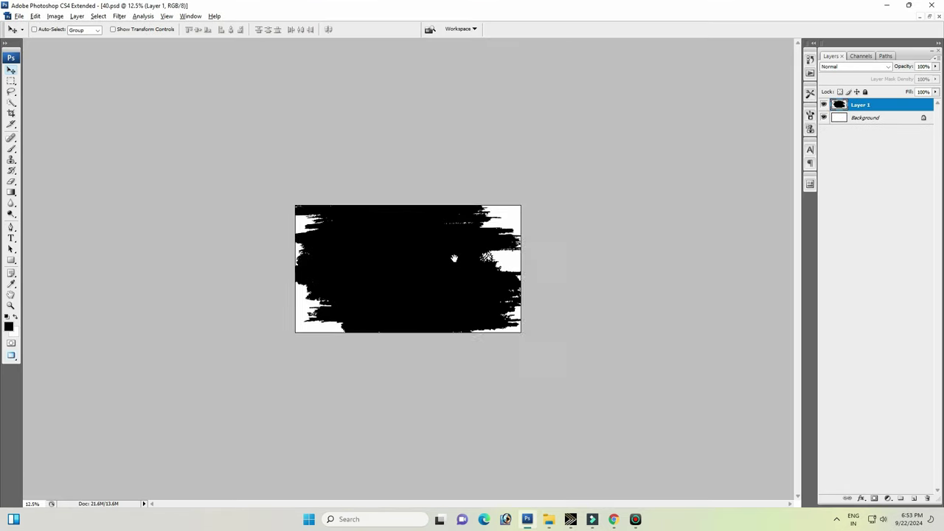
{"action": "scroll", "coordinate": [456, 260], "scroll_direction": "up", "scroll_amount": 2}
{"action": "key", "text": "ctrl+z"}
{"action": "key", "text": "ctrl+z"}
{"action": "key", "text": "ctrl+z"}
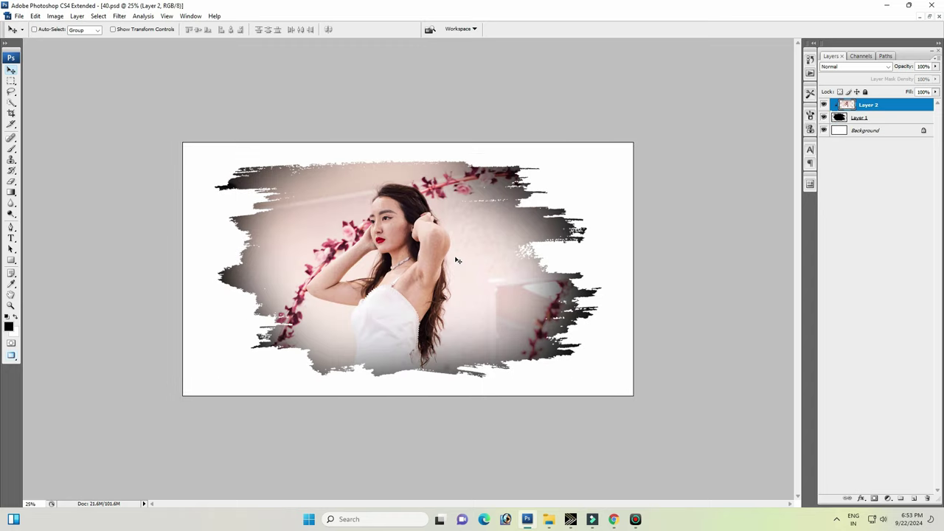
{"action": "key", "text": "ctrl+w"}
{"action": "left_click", "coordinate": [483, 199]}
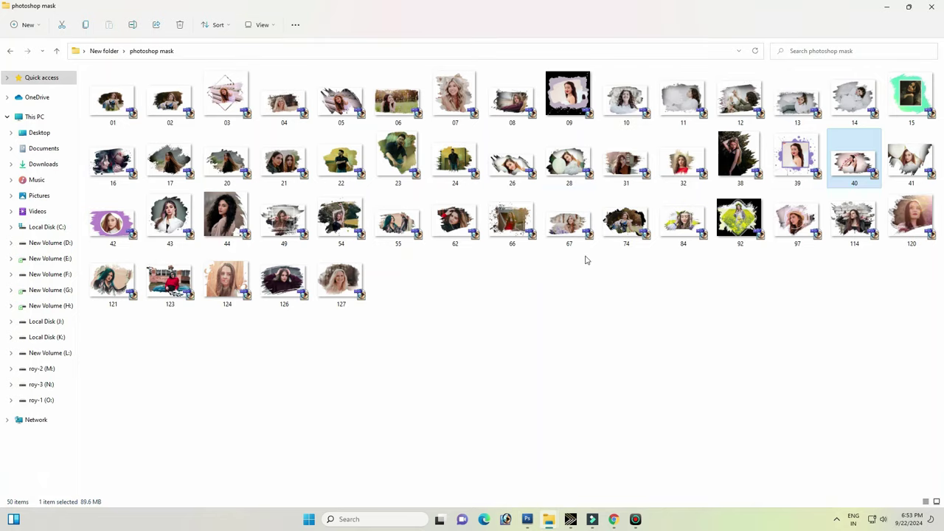
Step: Open template 39 and delete its photo layer to show the lavender splash frame
{"action": "left_click_drag", "start_coordinate": [789, 155], "coordinate": [517, 279]}
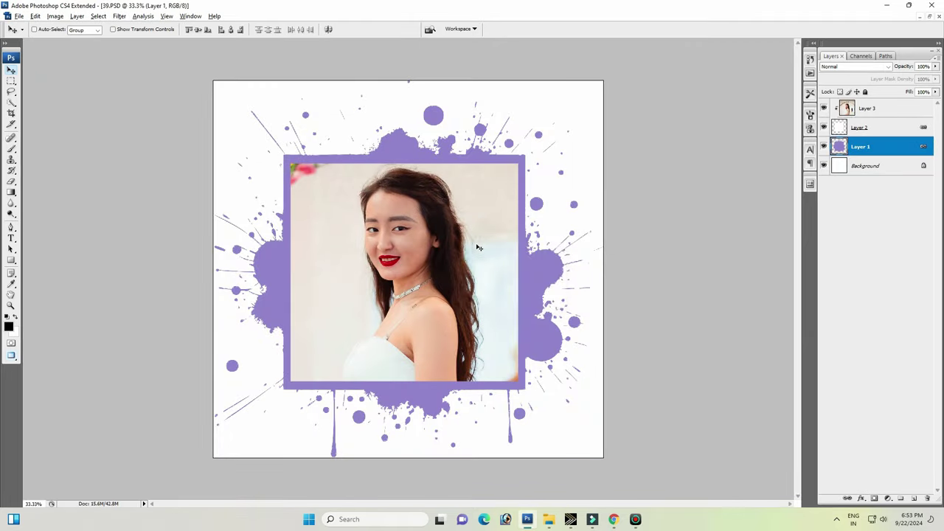
{"action": "right_click", "coordinate": [479, 244]}
{"action": "left_click", "coordinate": [489, 251]}
{"action": "key", "text": "Delete"}
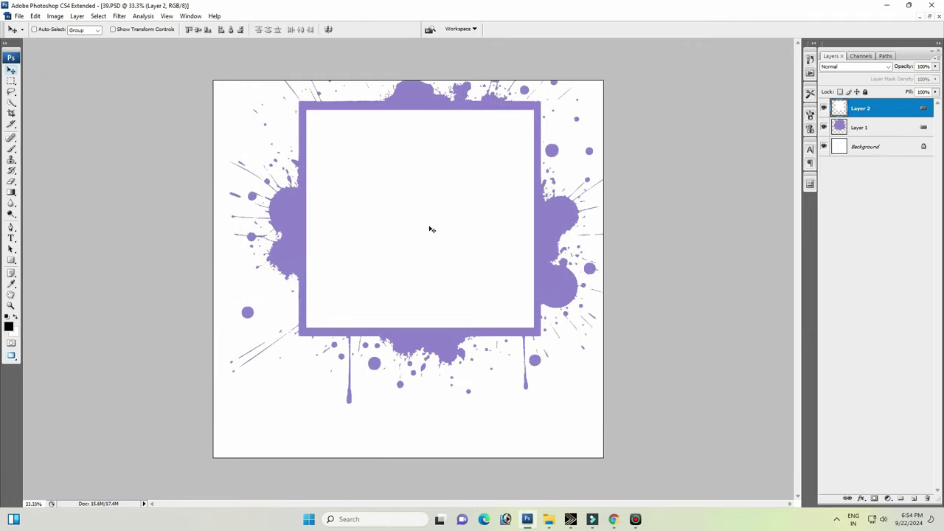
{"action": "left_click_drag", "start_coordinate": [436, 241], "coordinate": [459, 248]}
{"action": "key", "text": "ctrl+u"}
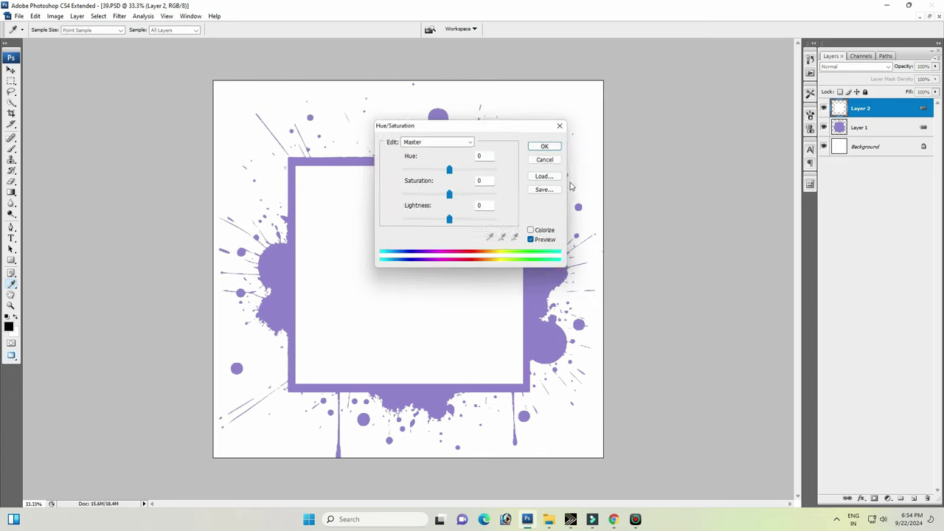
{"action": "key", "text": "Escape"}
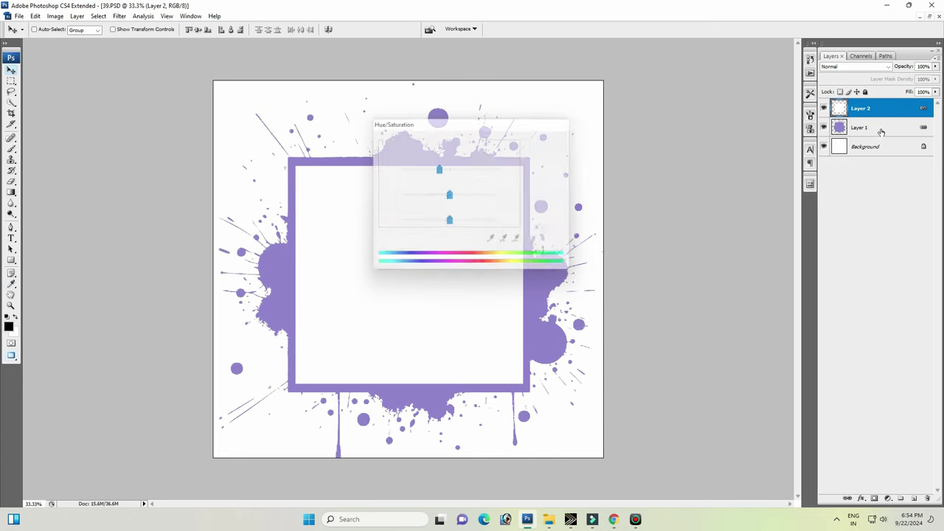
Step: Preview the splash layer's Hue at +180 (green), cancel, and close unsaved
{"action": "left_click", "coordinate": [860, 127]}
{"action": "key", "text": "ctrl+u"}
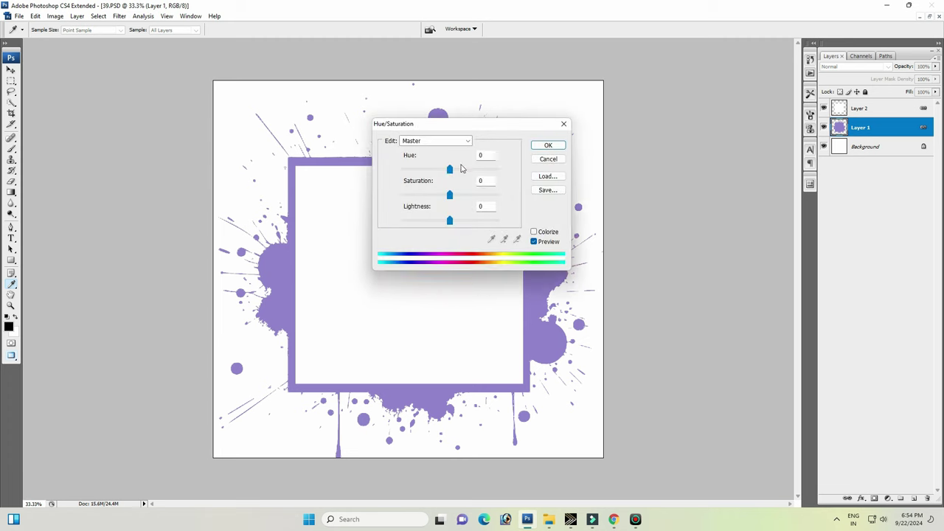
{"action": "left_click_drag", "start_coordinate": [449, 170], "coordinate": [498, 170]}
{"action": "key", "text": "Escape"}
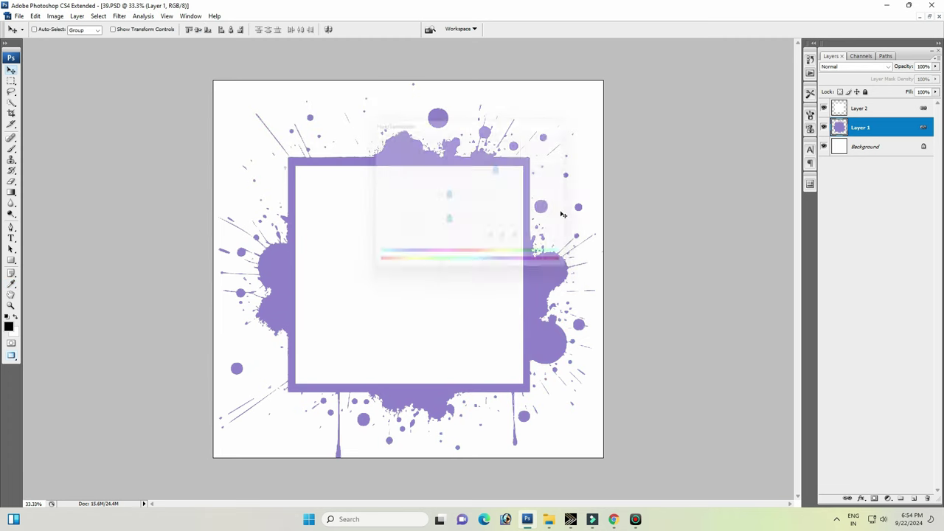
{"action": "key", "text": "ctrl+w"}
{"action": "left_click", "coordinate": [475, 199]}
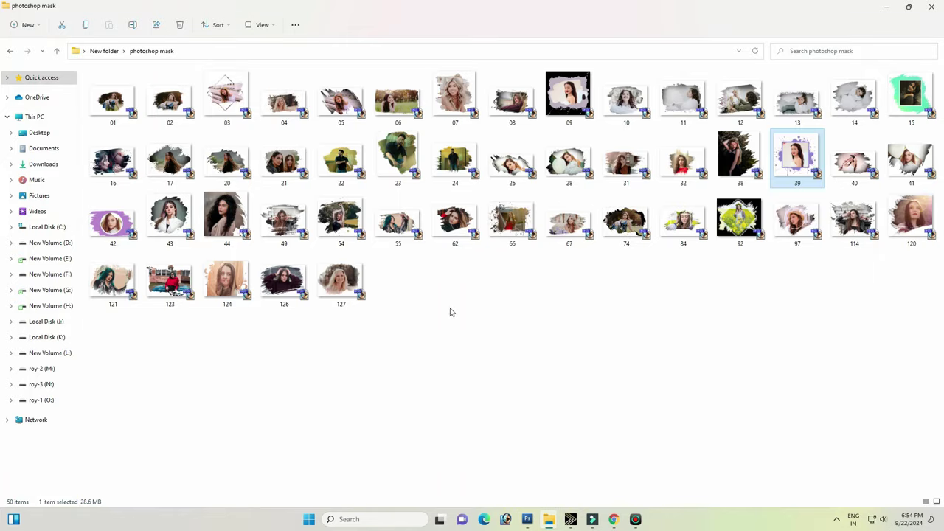
Step: Open template 38, fit on screen, delete Layer 3, and close unsaved
{"action": "double_click", "coordinate": [726, 188]}
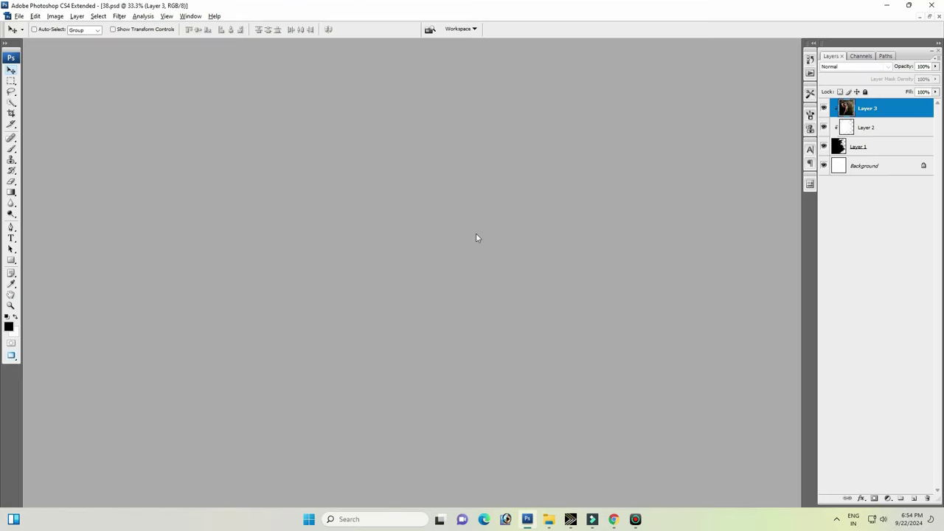
{"action": "key", "text": "ctrl+0"}
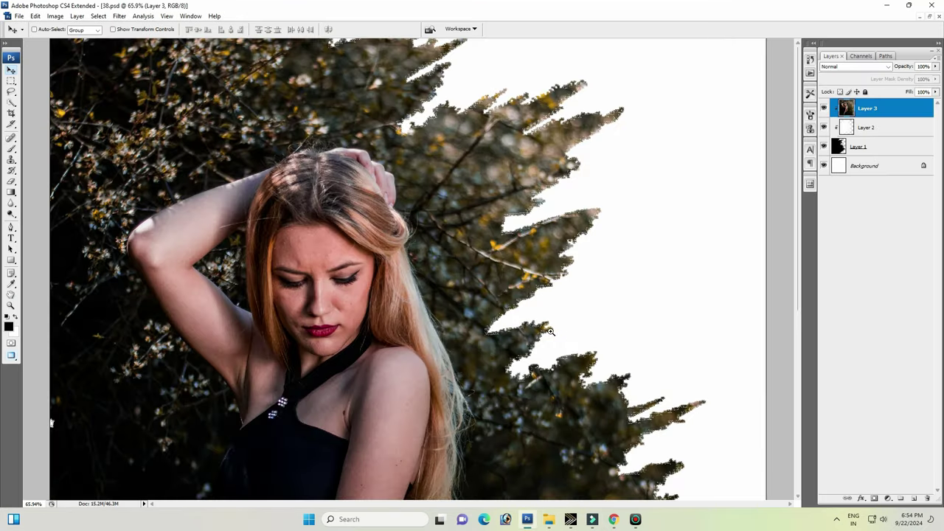
{"action": "key", "text": "Delete"}
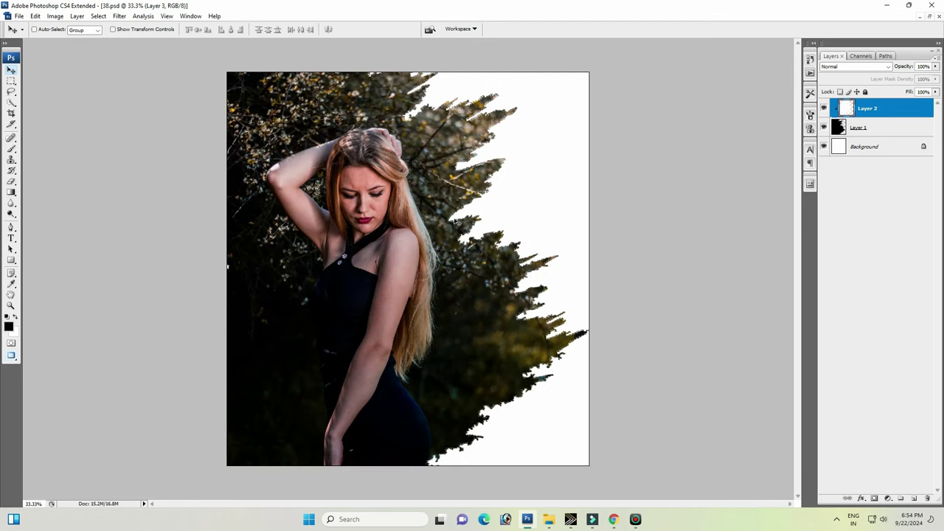
{"action": "left_click", "coordinate": [474, 255]}
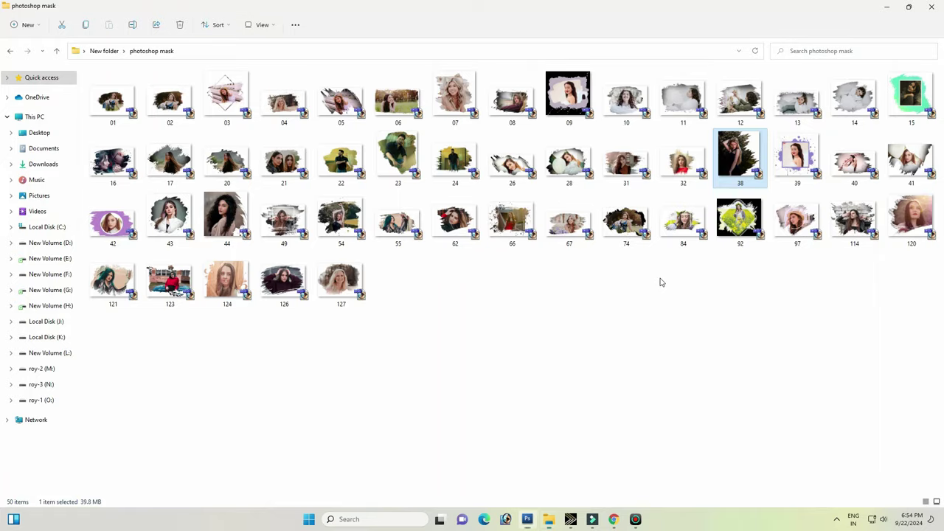
Step: Erase the top, left and right edges of template 32's Layer 2, then close unsaved
{"action": "double_click", "coordinate": [696, 171]}
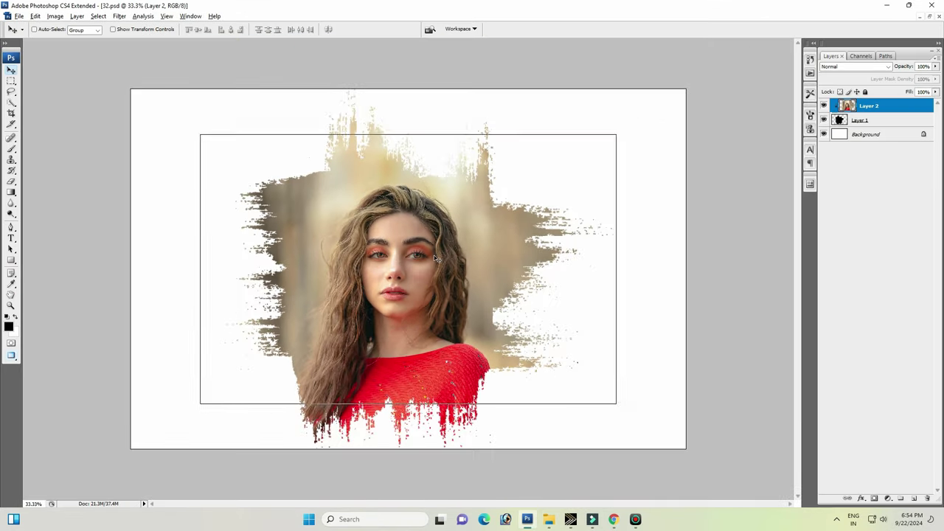
{"action": "key", "text": "ctrl+minus"}
{"action": "right_click", "coordinate": [419, 249]}
{"action": "left_click", "coordinate": [448, 263]}
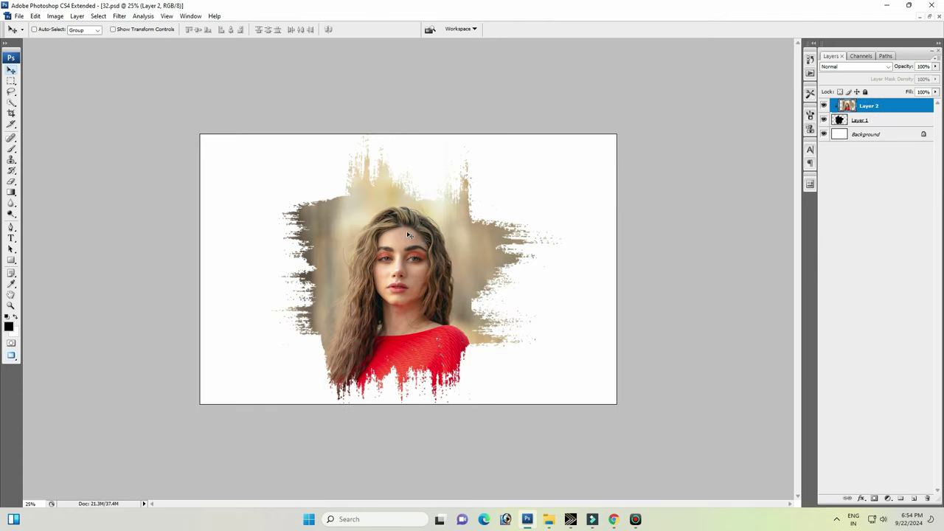
{"action": "key", "text": "e"}
{"action": "left_click_drag", "start_coordinate": [564, 317], "coordinate": [469, 432]}
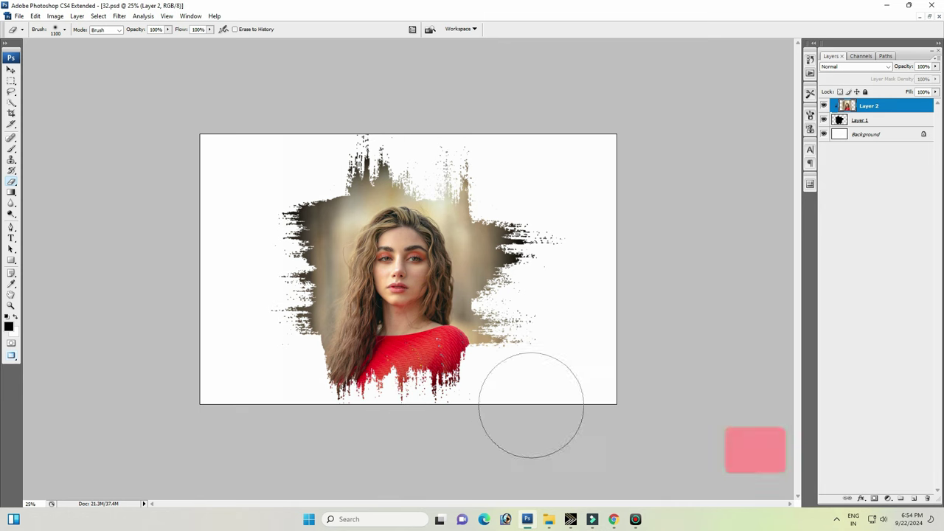
{"action": "left_click", "coordinate": [483, 218], "text": "alt"}
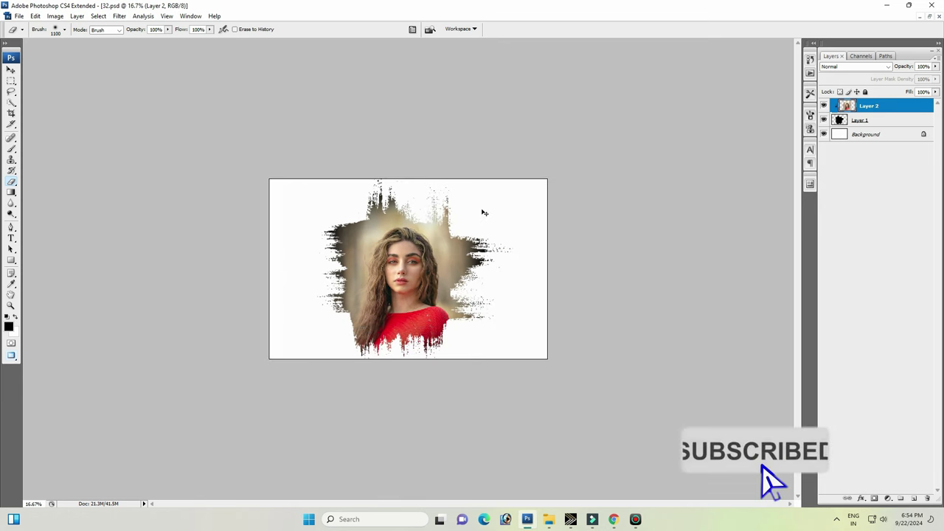
{"action": "key", "text": "ctrl+w"}
{"action": "left_click", "coordinate": [473, 198]}
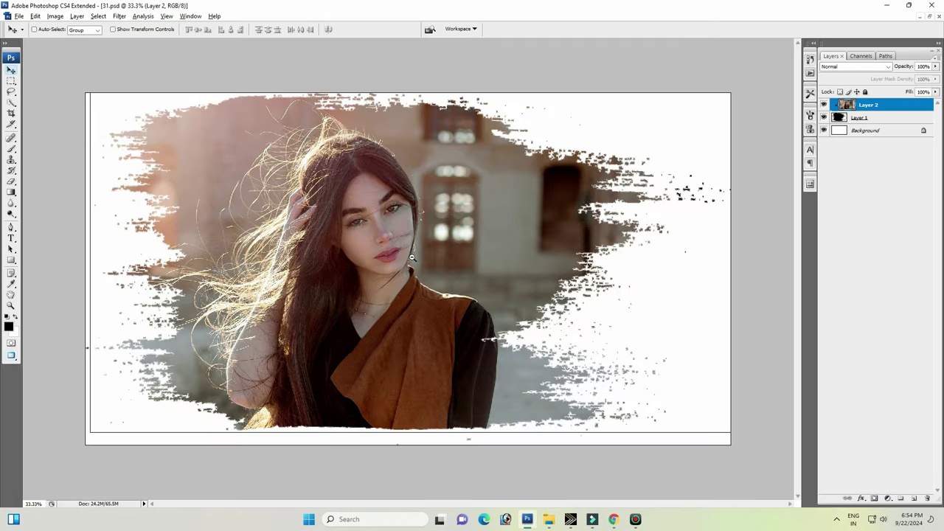
Step: Delete and restore template 31's Layer 2 to compare its black brush mask
{"action": "left_click", "coordinate": [421, 251], "text": "alt"}
{"action": "left_click", "coordinate": [422, 251], "text": "ctrl"}
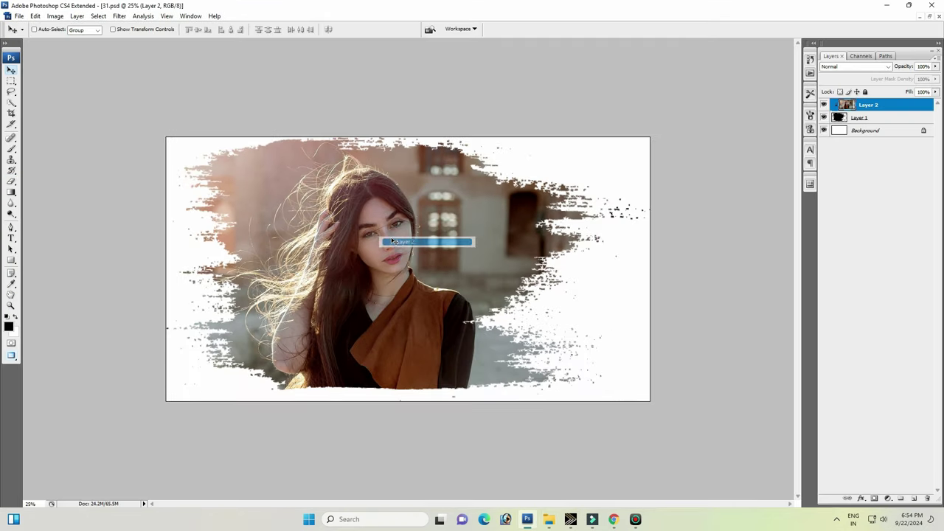
{"action": "key", "text": "Delete"}
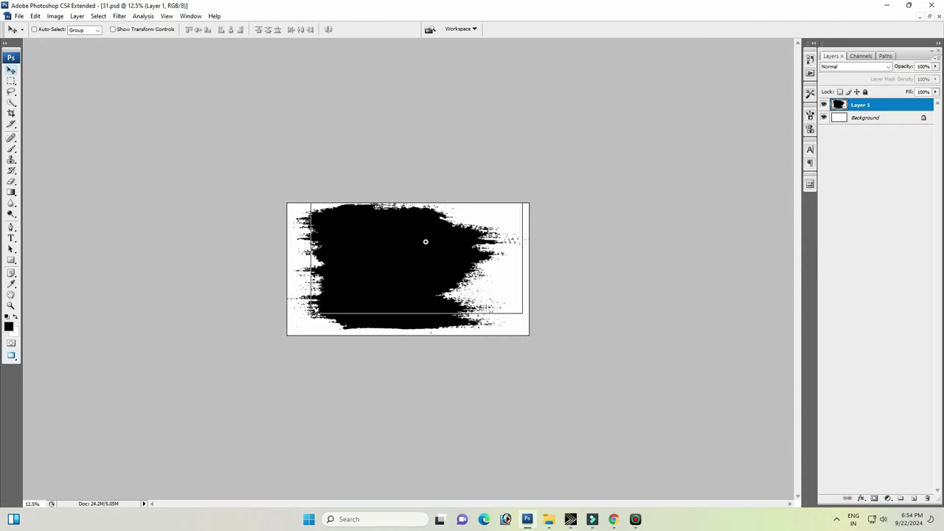
{"action": "key", "text": "ctrl+z"}
{"action": "key", "text": "ctrl+w"}
{"action": "key", "text": "n"}
Step: Erase the photo's right, top and left edges, then close template 31
{"action": "key", "text": "w"}
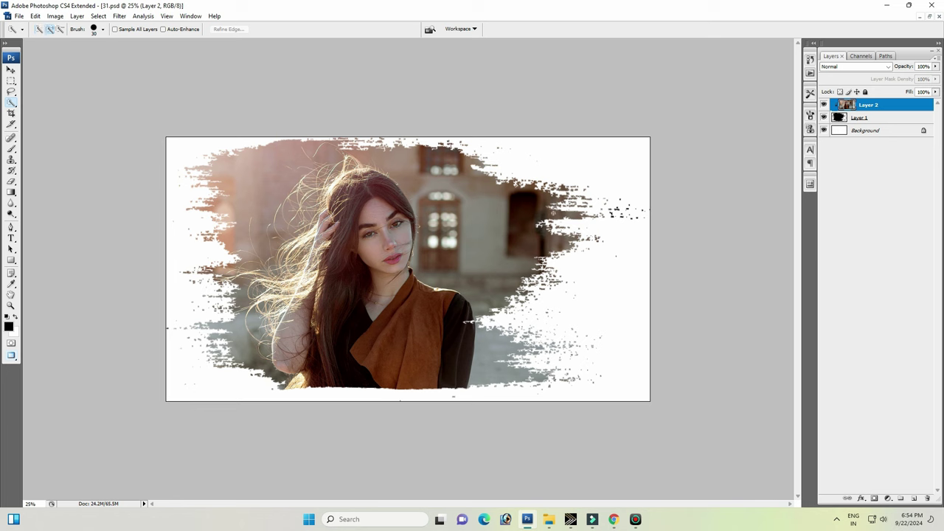
{"action": "mouse_move", "coordinate": [564, 195]}
{"action": "left_mouse_down"}
{"action": "mouse_move", "coordinate": [638, 147]}
{"action": "mouse_move", "coordinate": [288, 99]}
{"action": "mouse_move", "coordinate": [165, 274]}
{"action": "mouse_move", "coordinate": [370, 450]}
{"action": "left_mouse_up"}
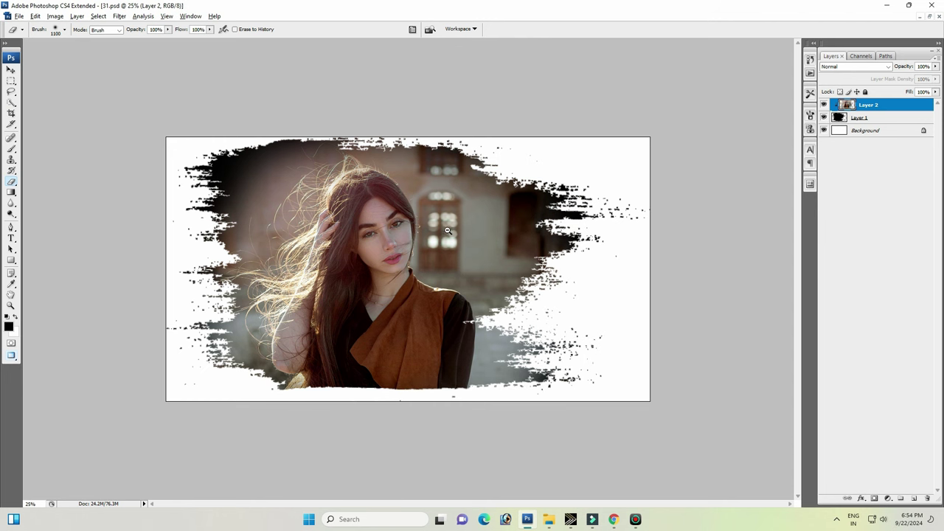
{"action": "key", "text": "ctrl+minus"}
{"action": "key", "text": "ctrl+minus"}
{"action": "key", "text": "ctrl+w"}
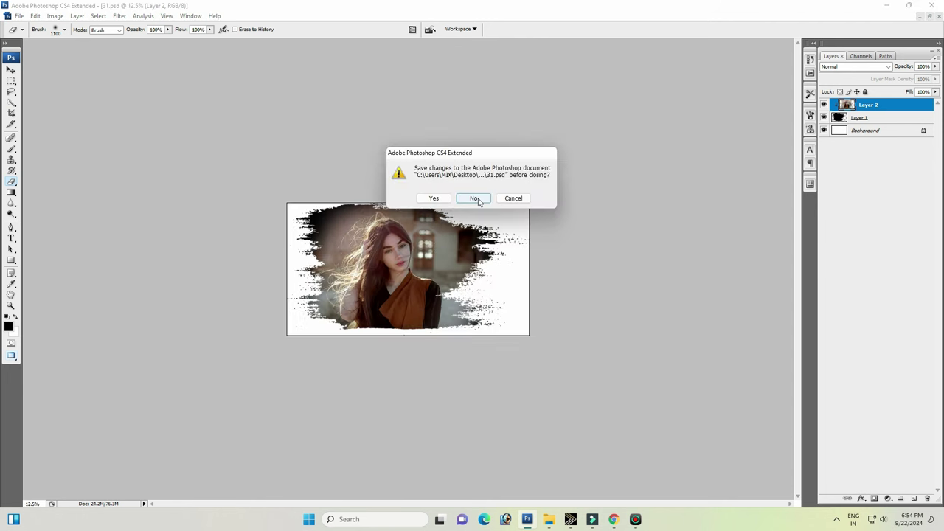
Step: Discard template 31's changes, then preview template 28 and close it unsaved
{"action": "key", "text": "n"}
{"action": "key", "text": "alt+Tab"}
{"action": "key", "text": "alt+Tab"}
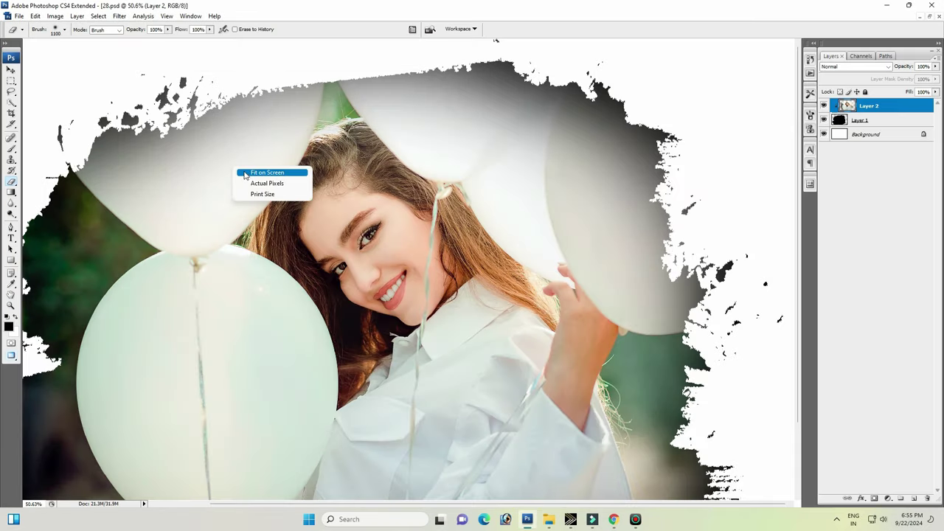
{"action": "left_click", "coordinate": [245, 175]}
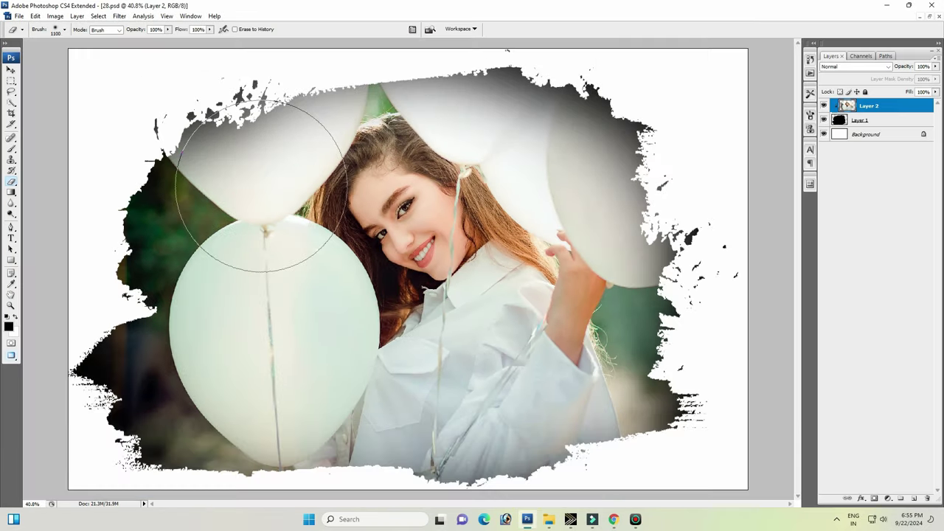
{"action": "scroll", "coordinate": [303, 195], "scroll_direction": "up", "scroll_amount": 5}
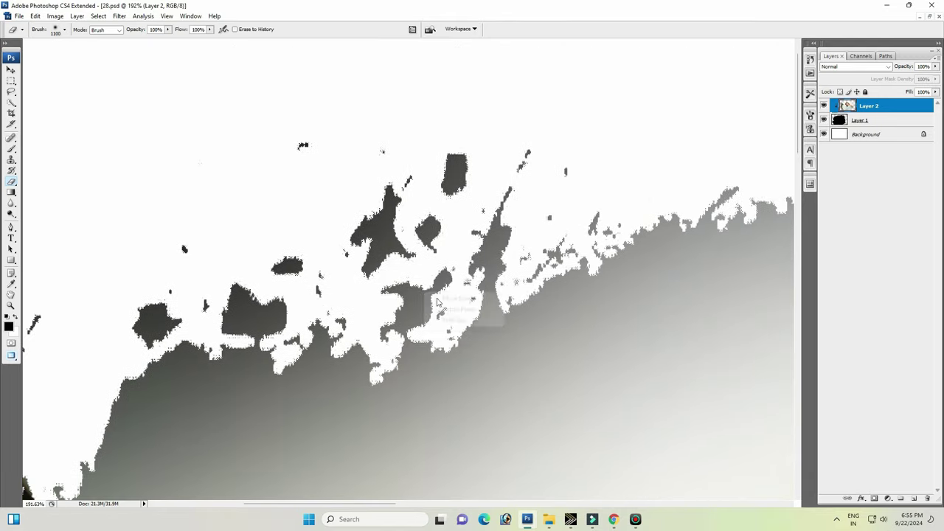
{"action": "scroll", "coordinate": [495, 316], "scroll_direction": "down", "scroll_amount": 6}
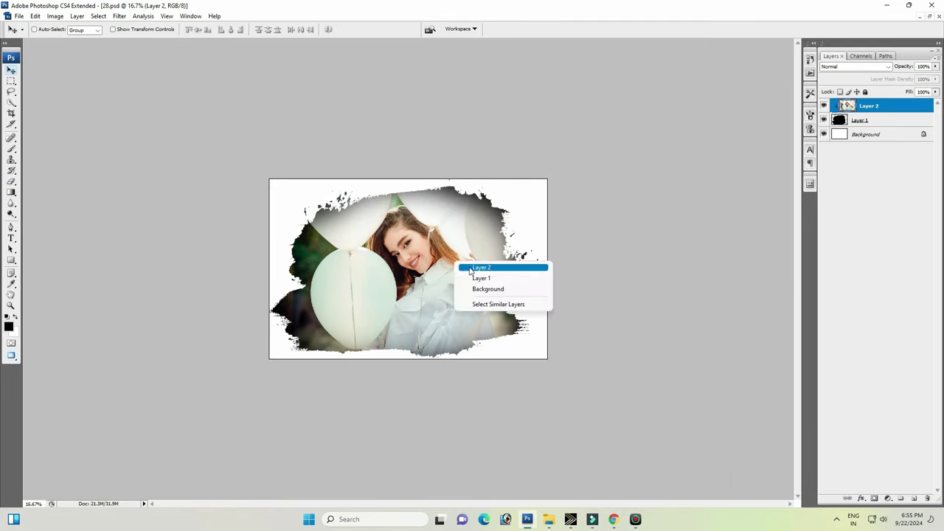
{"action": "key", "text": "ctrl+z"}
{"action": "key", "text": "ctrl+z"}
{"action": "key", "text": "ctrl+z"}
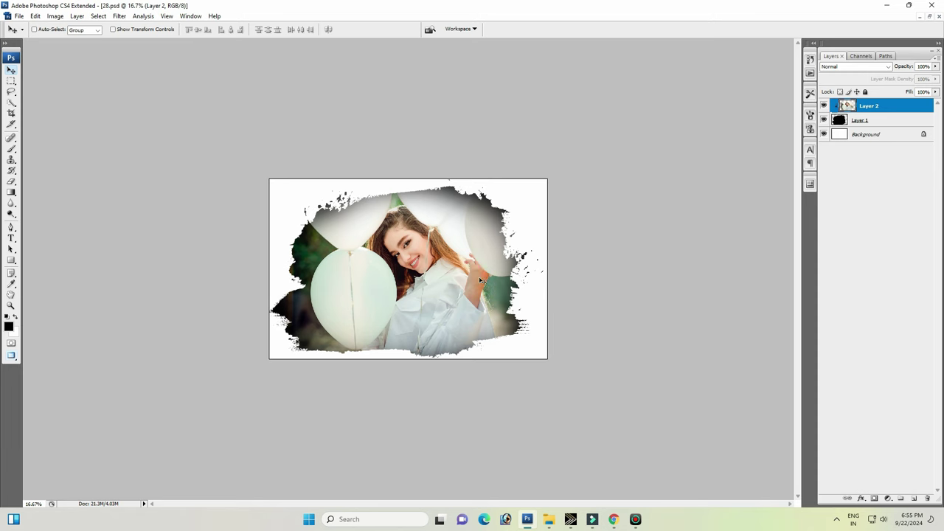
{"action": "key", "text": "ctrl+q"}
{"action": "left_click", "coordinate": [476, 196]}
Step: Open templates 26 and 28, strip 26.PSD to its black mask, and close unsaved
{"action": "left_click_drag", "start_coordinate": [615, 263], "coordinate": [514, 153]}
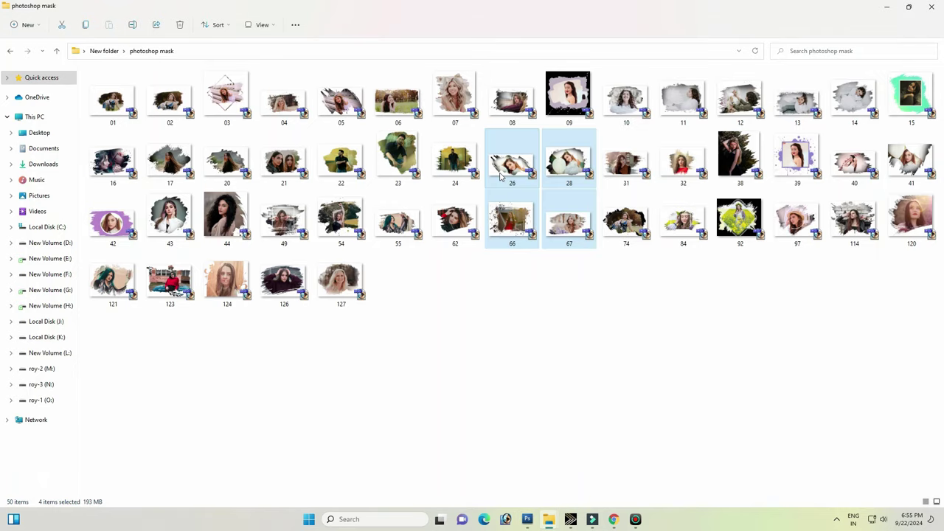
{"action": "left_click_drag", "start_coordinate": [512, 218], "coordinate": [506, 241]}
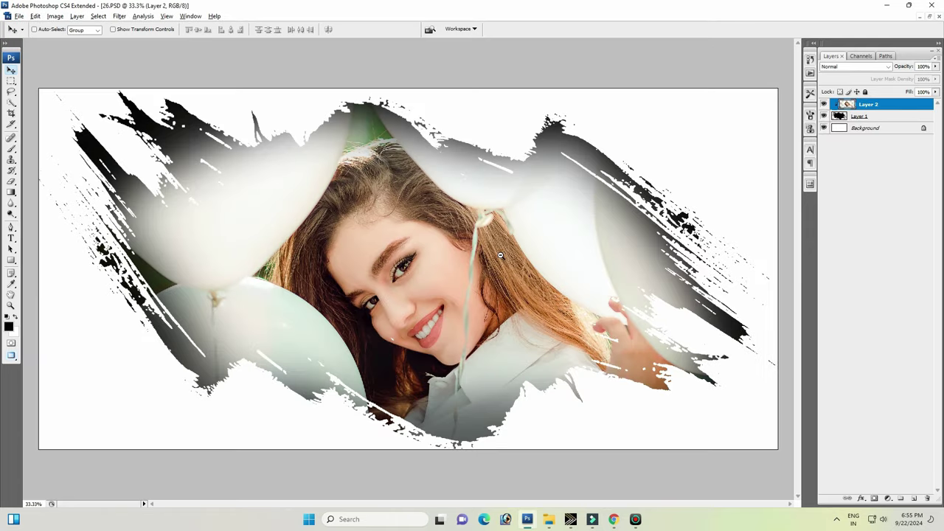
{"action": "mouse_move", "coordinate": [493, 260]}
{"action": "left_mouse_down"}
{"action": "mouse_move", "coordinate": [443, 276]}
{"action": "mouse_move", "coordinate": [450, 273]}
{"action": "left_mouse_up"}
{"action": "key", "text": "ctrl+minus"}
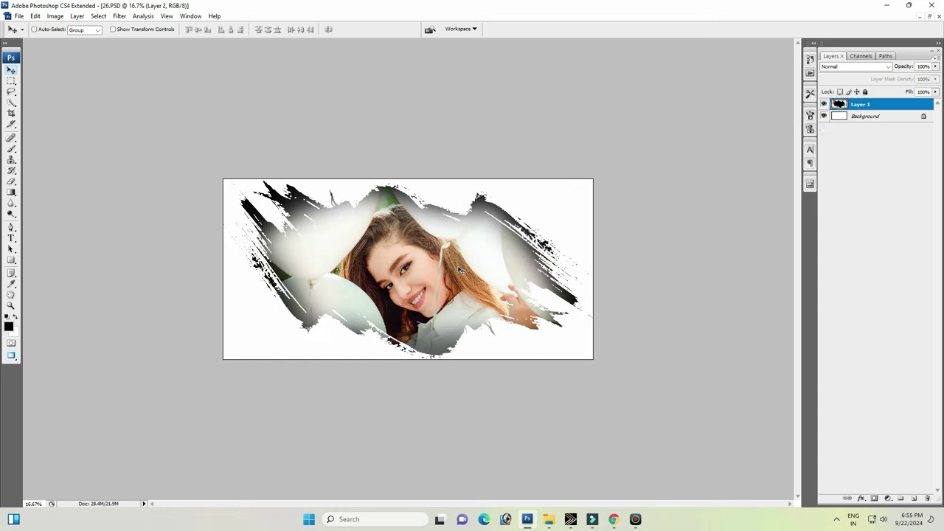
{"action": "key", "text": "ctrl+z"}
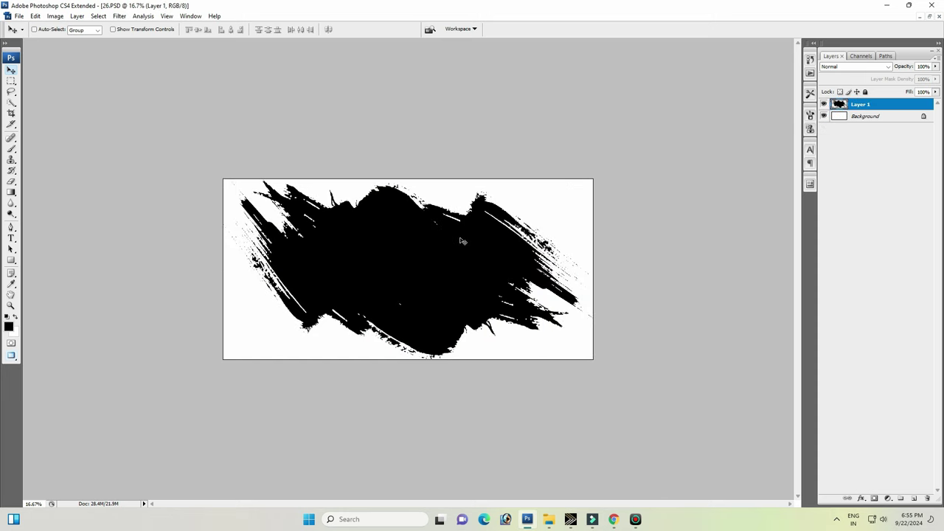
{"action": "key", "text": "ctrl+w"}
{"action": "left_click", "coordinate": [473, 198]}
Step: Drag template 24 from the folder into Photoshop
{"action": "key", "text": "alt+Tab"}
{"action": "left_click", "coordinate": [455, 170]}
{"action": "left_click_drag", "start_coordinate": [441, 200], "coordinate": [443, 292]}
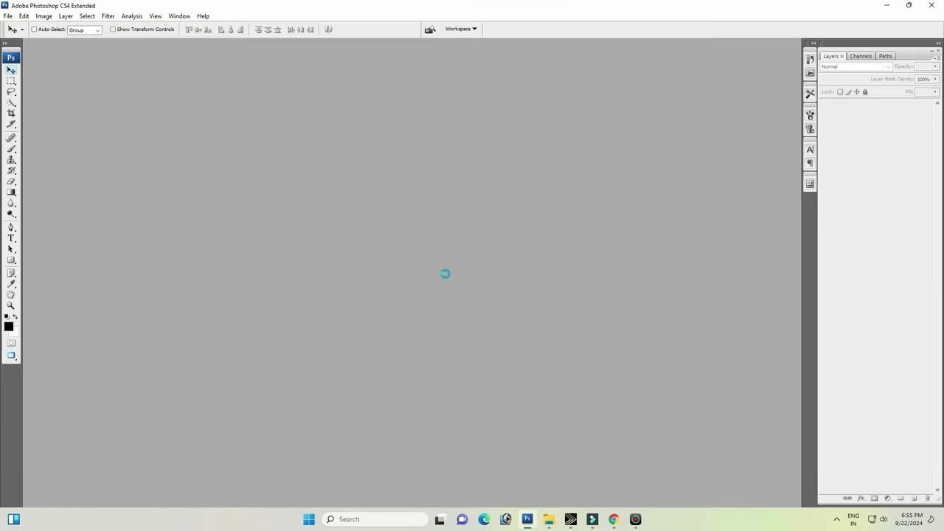
Step: Delete and restore template 24's photo layer to view its mask, then close unsaved
{"action": "right_click", "coordinate": [427, 259]}
{"action": "left_click", "coordinate": [445, 263]}
{"action": "key", "text": "Delete"}
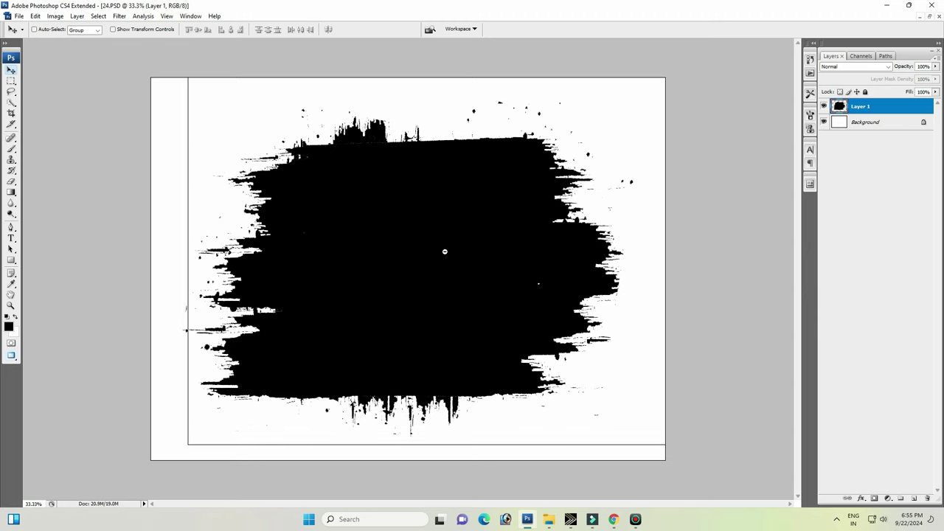
{"action": "key", "text": "ctrl+minus"}
{"action": "key", "text": "ctrl+z"}
{"action": "key", "text": "ctrl+z"}
{"action": "key", "text": "ctrl+z"}
{"action": "key", "text": "ctrl+w"}
{"action": "left_click", "coordinate": [472, 197]}
Step: Open 03.psd, compare its diamond mask with and without the photo, and close unsaved
{"action": "left_click_drag", "start_coordinate": [590, 242], "coordinate": [610, 248]}
{"action": "left_click", "coordinate": [164, 111]}
{"action": "left_click", "coordinate": [212, 101]}
{"action": "left_click_drag", "start_coordinate": [237, 122], "coordinate": [398, 224]}
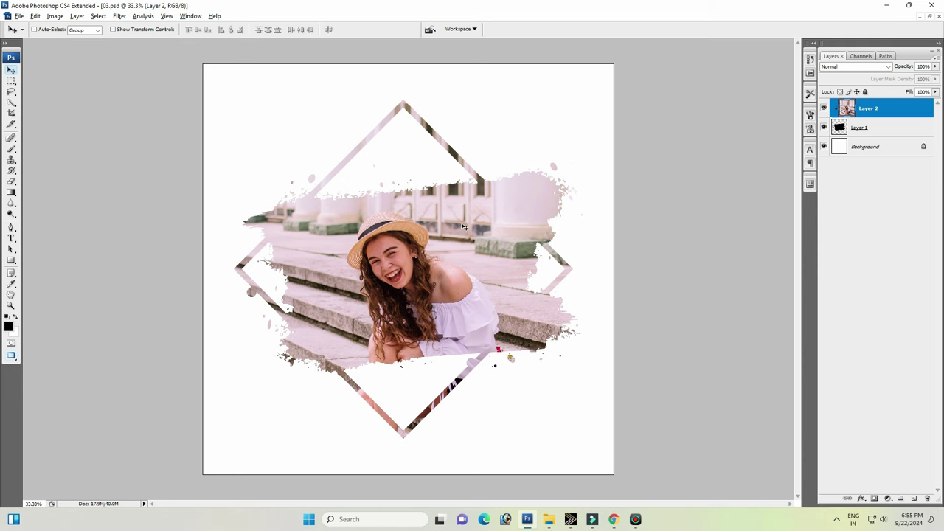
{"action": "key", "text": "Delete"}
{"action": "key", "text": "Delete"}
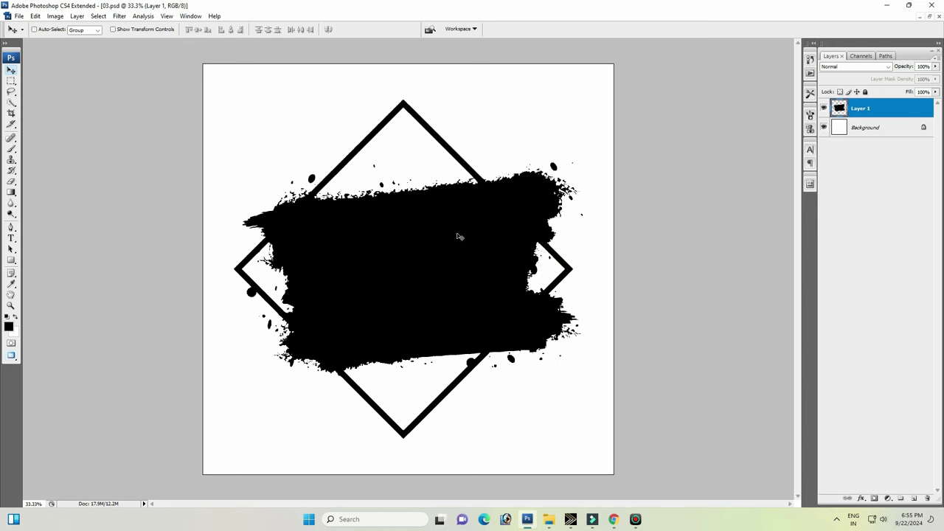
{"action": "key", "text": "ctrl+z"}
{"action": "key", "text": "ctrl+z"}
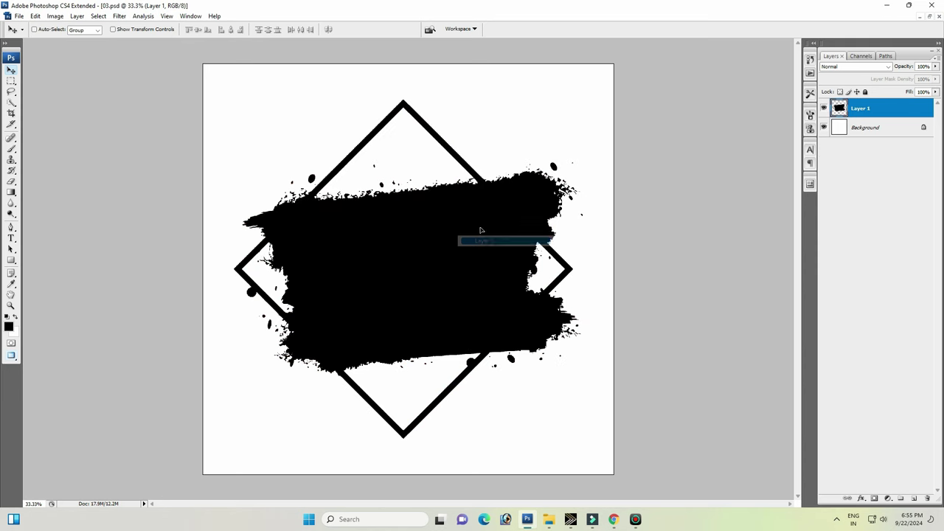
{"action": "key", "text": "ctrl+w"}
{"action": "left_click", "coordinate": [469, 197]}
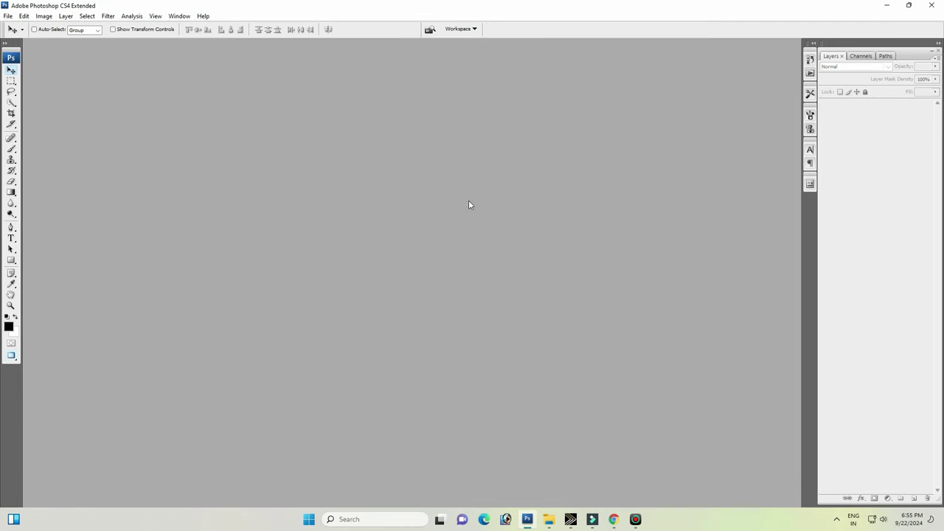
Step: Open template 05 from the folder to view its brush mask, then close it unsaved
{"action": "key", "text": "alt+Tab"}
{"action": "mouse_move", "coordinate": [341, 95]}
{"action": "left_mouse_down"}
{"action": "mouse_move", "coordinate": [619, 245]}
{"action": "mouse_move", "coordinate": [459, 206]}
{"action": "mouse_move", "coordinate": [474, 226]}
{"action": "left_mouse_up"}
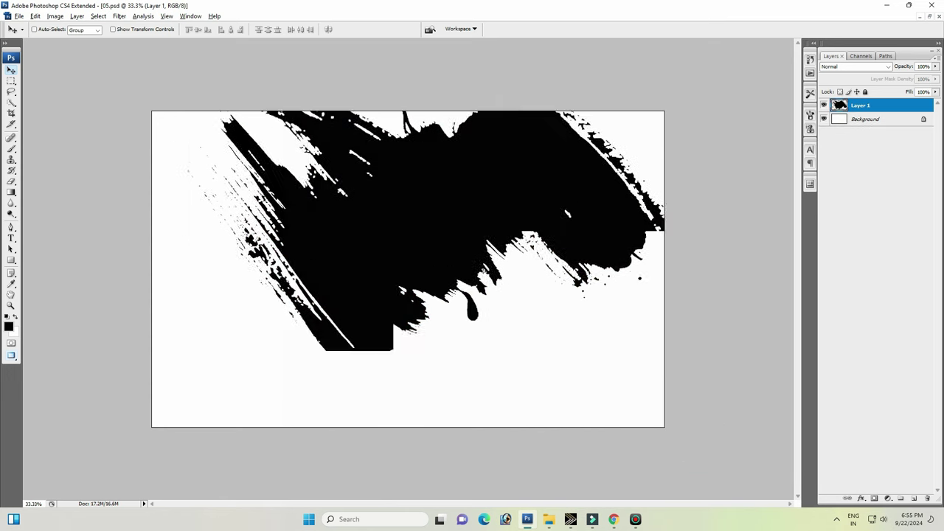
{"action": "key", "text": "ctrl+w"}
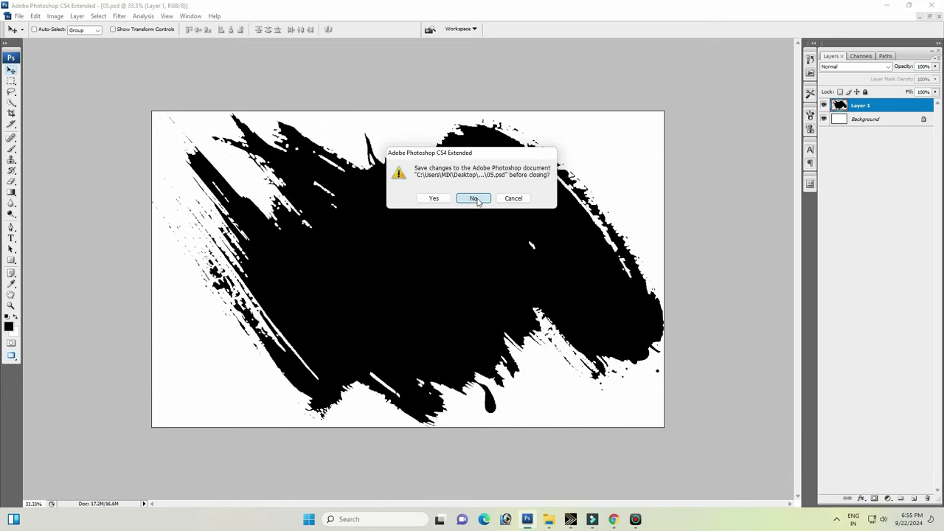
{"action": "left_click", "coordinate": [474, 198]}
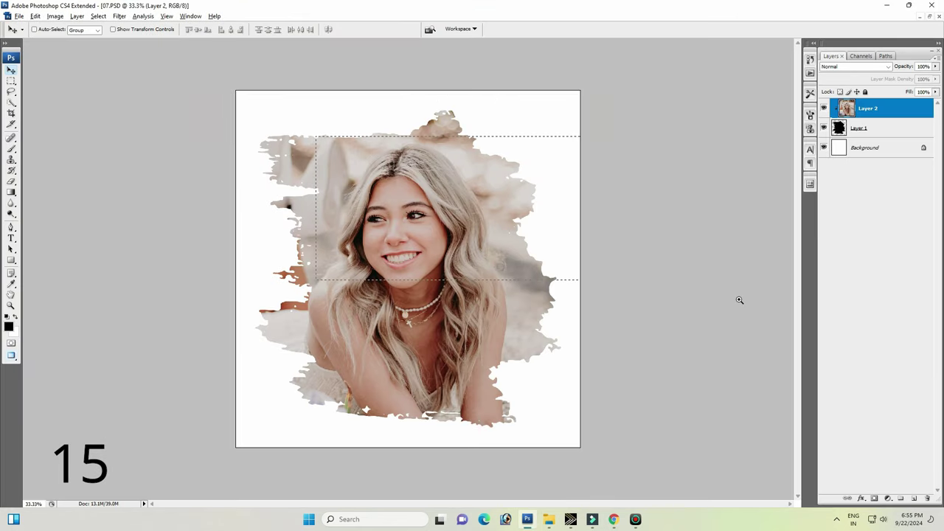
Step: Fit template 07 on screen and delete its photo layer to reveal the black mask
{"action": "right_click", "coordinate": [373, 180]}
{"action": "left_click", "coordinate": [398, 199]}
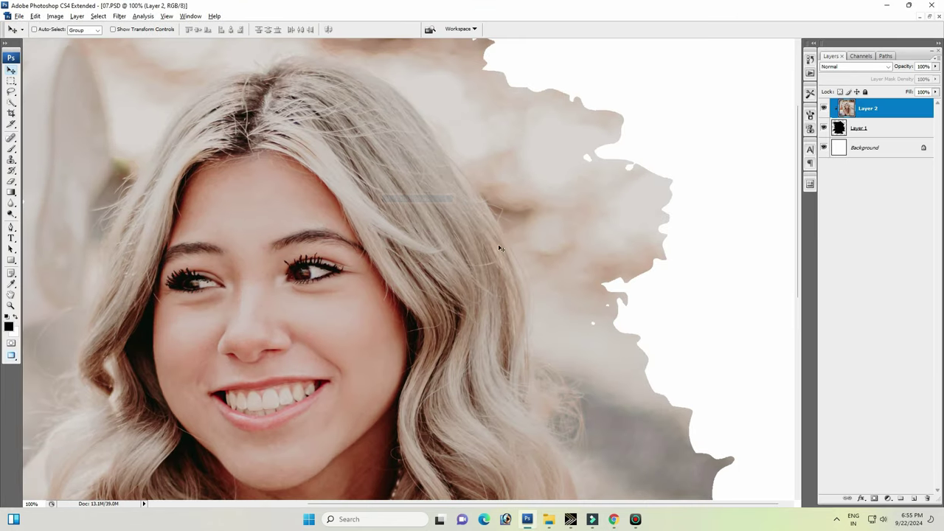
{"action": "left_click", "coordinate": [643, 187]}
{"action": "right_click", "coordinate": [420, 258]}
{"action": "left_click_drag", "start_coordinate": [421, 266], "coordinate": [437, 201]}
{"action": "right_click", "coordinate": [438, 201]}
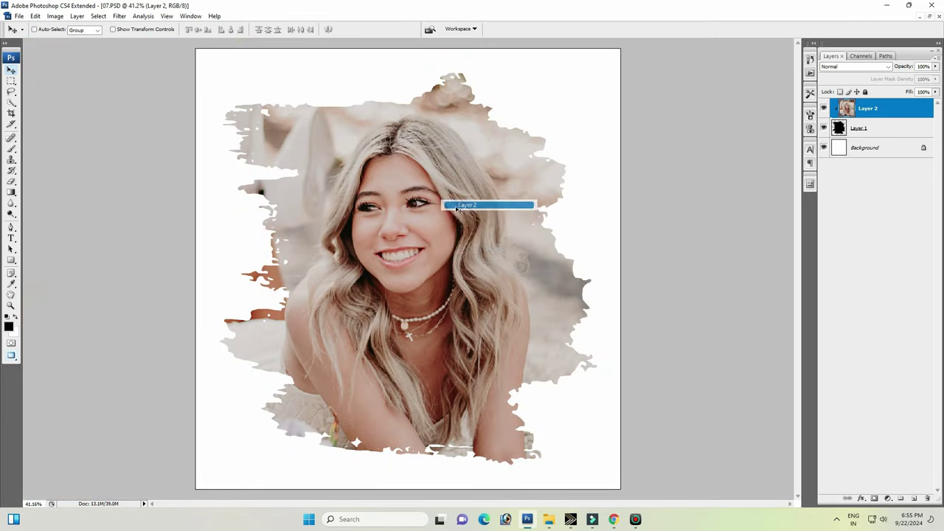
{"action": "key", "text": "Delete"}
Step: Reset template 07 to 33.3% zoom and close it without saving
{"action": "key", "text": "ctrl+minus"}
{"action": "key", "text": "ctrl+minus"}
{"action": "key", "text": "ctrl+minus"}
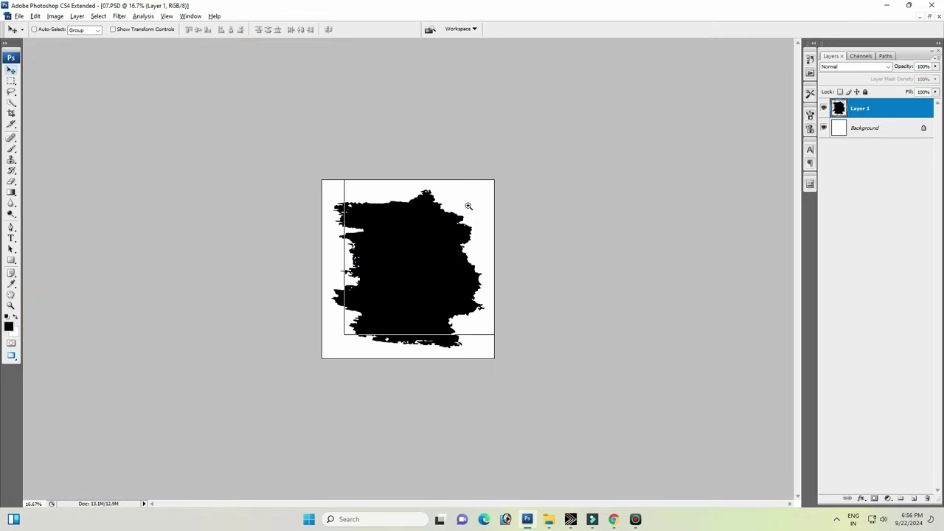
{"action": "key", "text": "ctrl+plus"}
{"action": "key", "text": "ctrl+plus"}
{"action": "key", "text": "ctrl+w"}
{"action": "left_click", "coordinate": [474, 198]}
Step: Back in the template folder, open template 15 in Photoshop
{"action": "key", "text": "alt+Tab"}
{"action": "left_click", "coordinate": [643, 102]}
{"action": "left_click", "coordinate": [752, 95]}
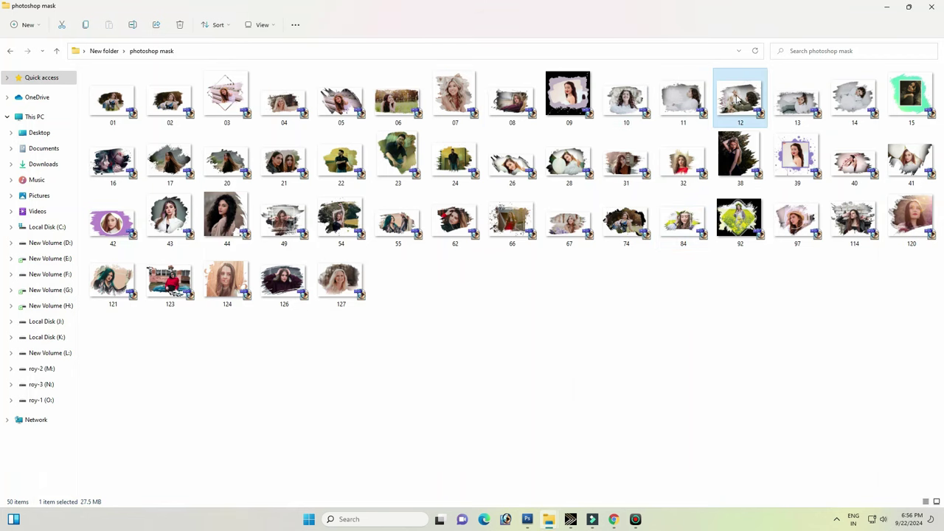
{"action": "left_click_drag", "start_coordinate": [860, 129], "coordinate": [476, 232]}
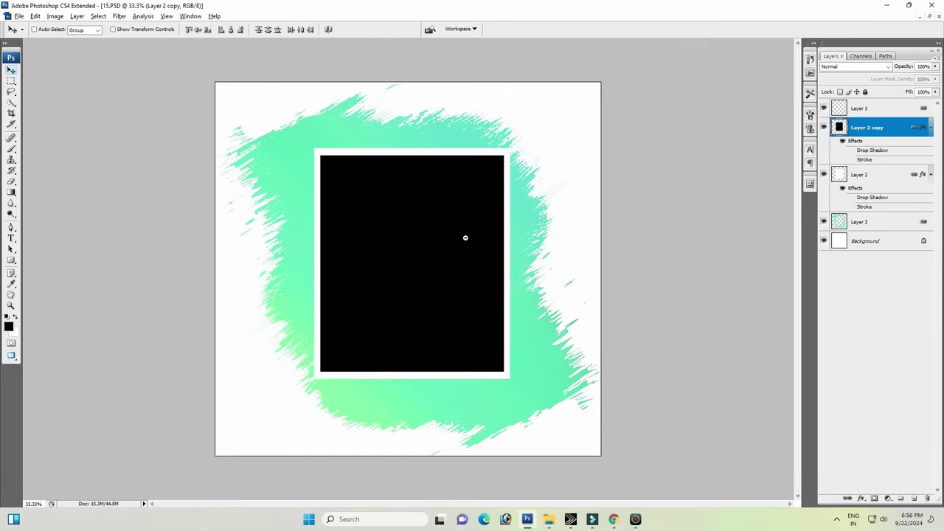
Step: Inspect template 15's Layer 3 and Layer 2 copy, then close it unsaved
{"action": "scroll", "coordinate": [468, 235], "scroll_direction": "down", "scroll_amount": 2}
{"action": "scroll", "coordinate": [475, 237], "scroll_direction": "up", "scroll_amount": 1}
{"action": "right_click", "coordinate": [495, 241]}
{"action": "left_click", "coordinate": [516, 242]}
{"action": "left_click", "coordinate": [465, 247], "text": "ctrl"}
{"action": "key", "text": "ctrl+w"}
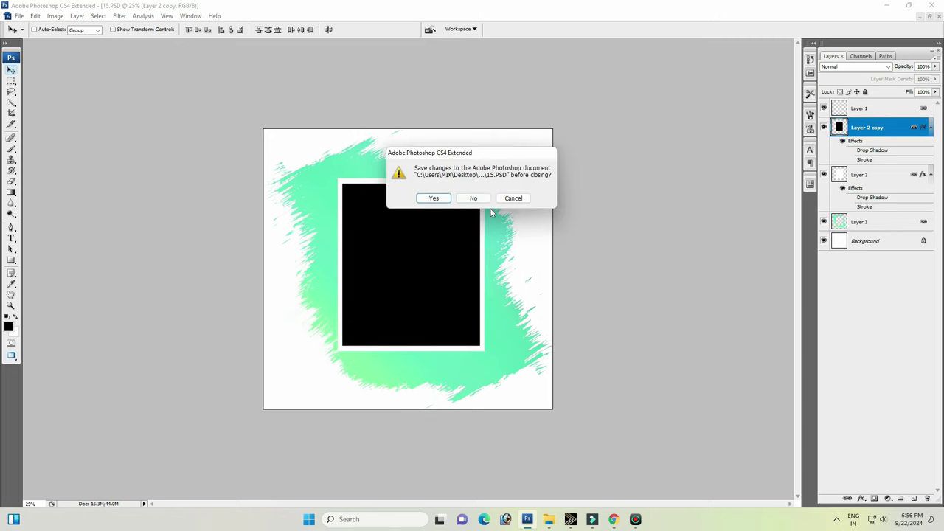
{"action": "left_click", "coordinate": [472, 196]}
{"action": "key", "text": "alt+Tab"}
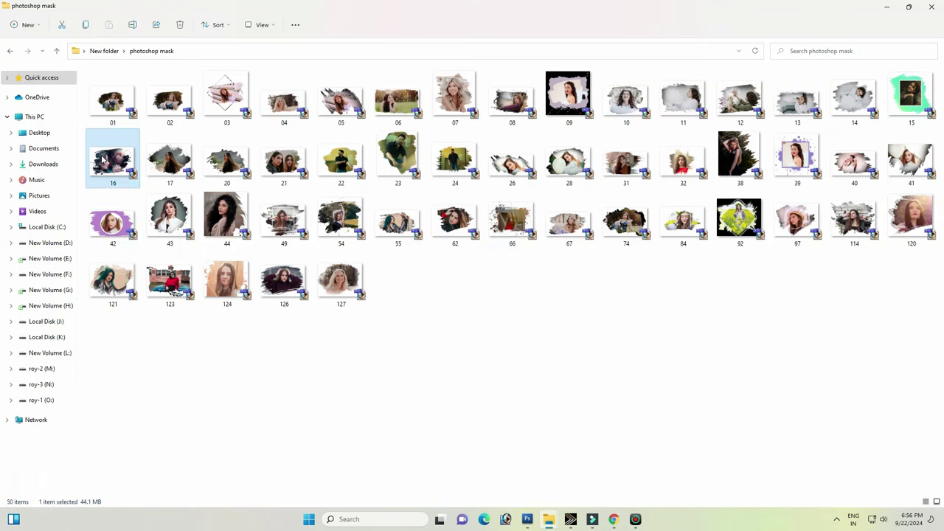
Step: Open template 16 in Photoshop and fit it on screen
{"action": "left_click_drag", "start_coordinate": [104, 159], "coordinate": [536, 241]}
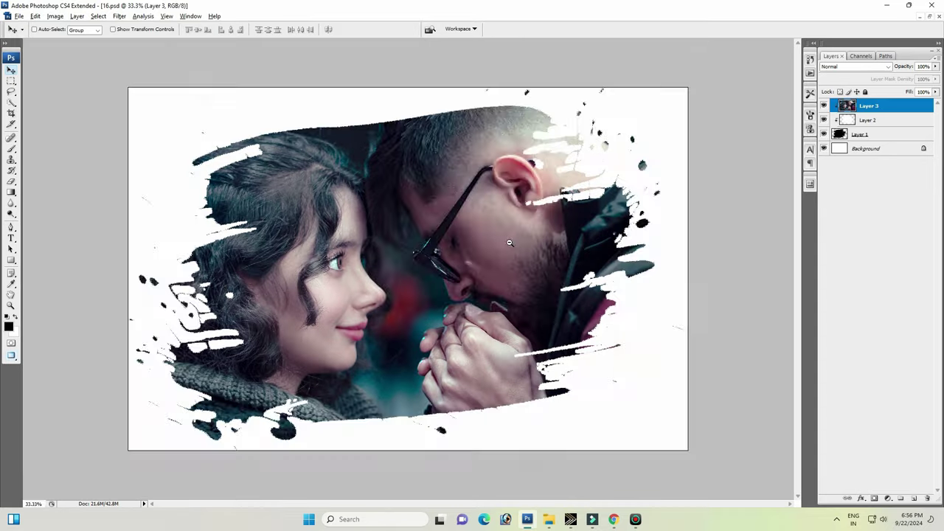
{"action": "left_click", "coordinate": [509, 242]}
{"action": "right_click", "coordinate": [474, 206]}
{"action": "left_click", "coordinate": [487, 210]}
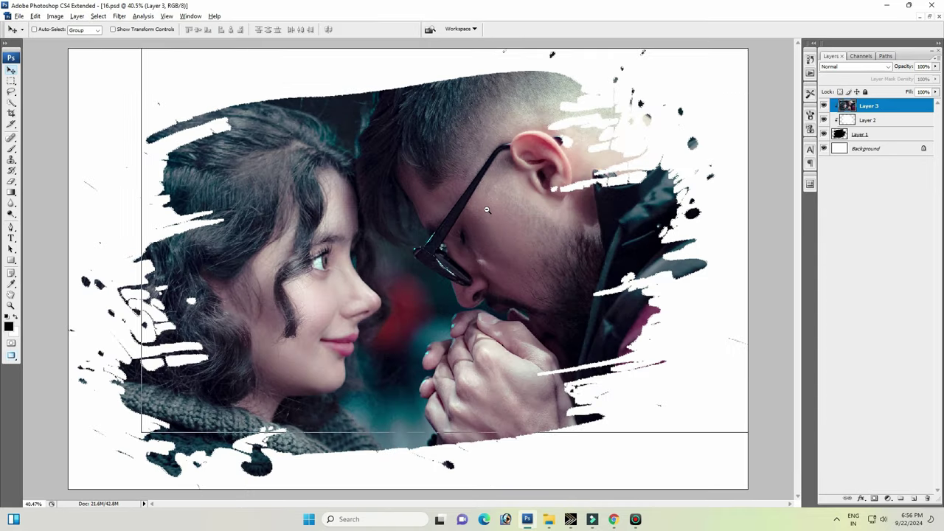
{"action": "key", "text": "ctrl+minus"}
Step: Delete template 16's top photo layer to reveal the grayscale gradient mask
{"action": "right_click", "coordinate": [481, 236]}
{"action": "left_click", "coordinate": [502, 247]}
{"action": "key", "text": "Delete"}
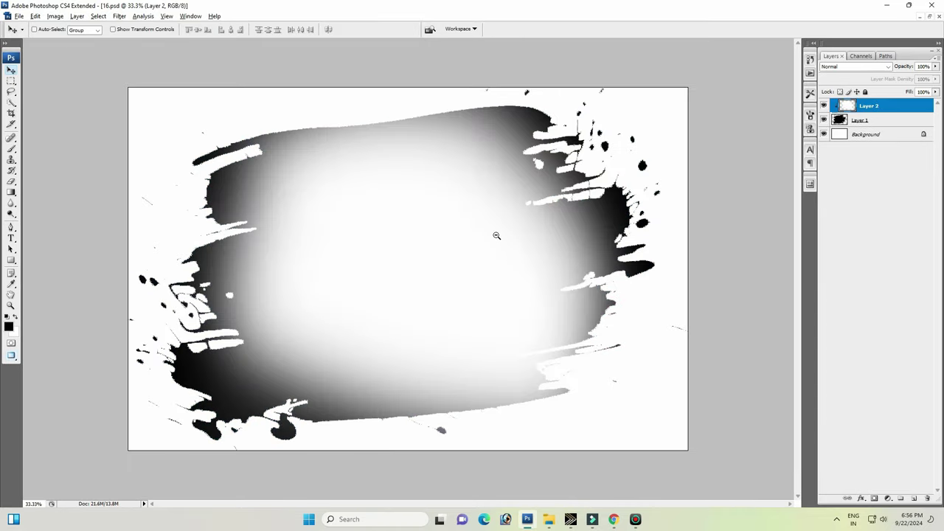
{"action": "key", "text": "ctrl+minus"}
Step: Make Layer 1 active, nudge the mask artwork right, and dismiss the error
{"action": "right_click", "coordinate": [494, 236]}
{"action": "left_click", "coordinate": [595, 244]}
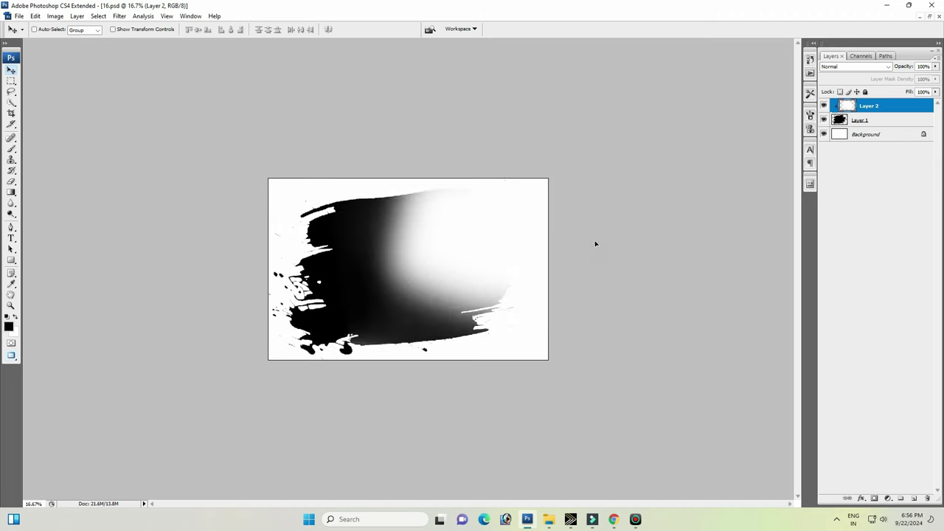
{"action": "right_click", "coordinate": [473, 238]}
{"action": "left_click", "coordinate": [488, 244]}
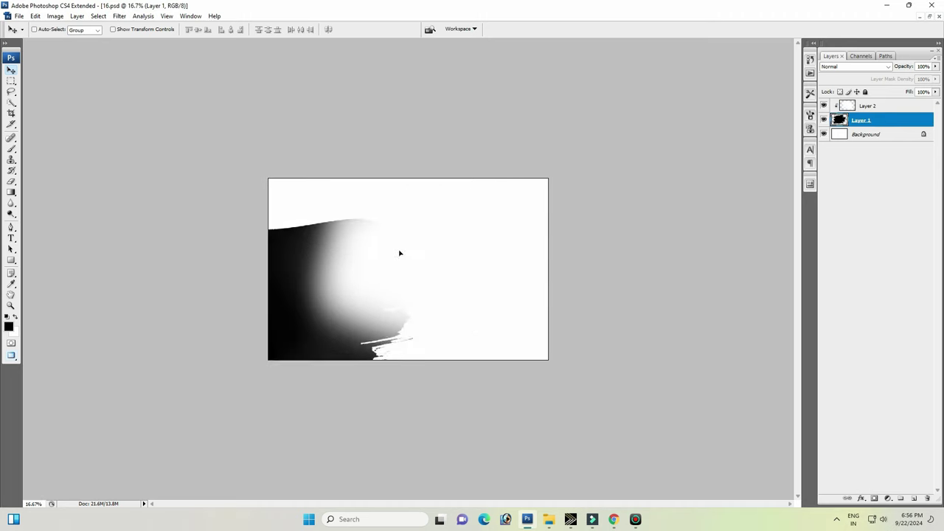
{"action": "left_click_drag", "start_coordinate": [490, 230], "coordinate": [512, 230]}
{"action": "left_click", "coordinate": [509, 267]}
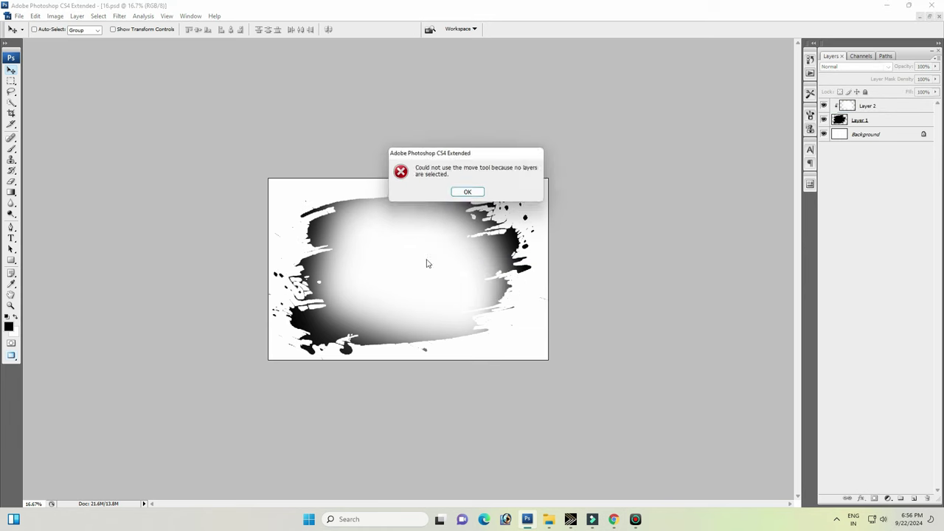
{"action": "left_click", "coordinate": [469, 194]}
Step: Close template 16 without saving and return to the template folder
{"action": "key", "text": "ctrl+w"}
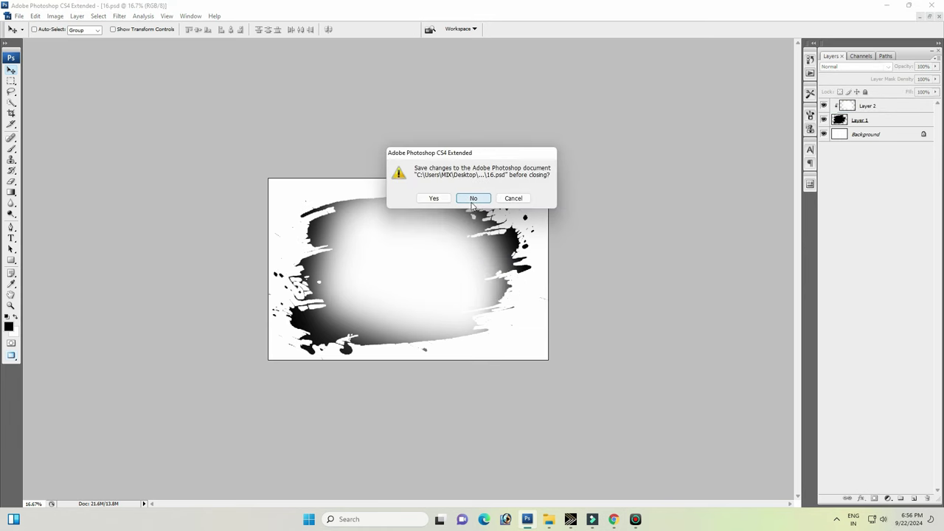
{"action": "left_click", "coordinate": [476, 197]}
{"action": "key", "text": "alt+Tab"}
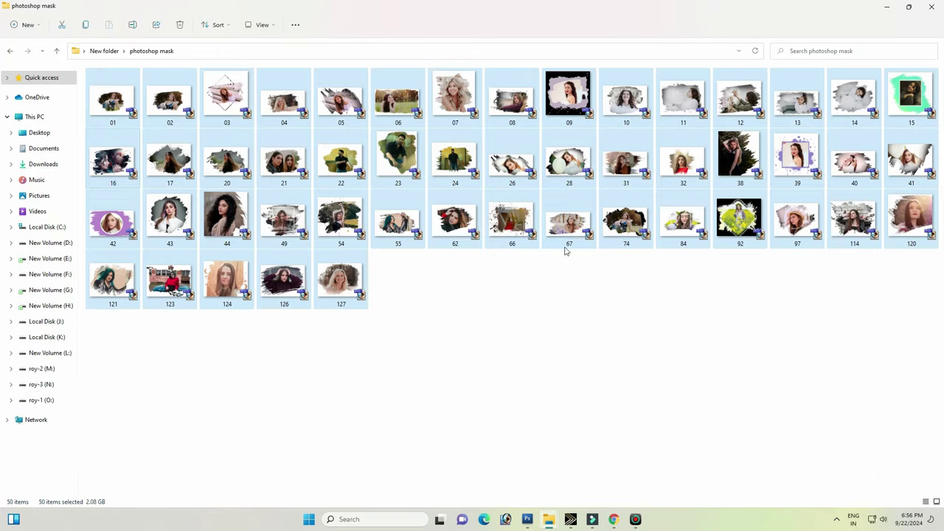
Step: Deselect all 50 mask templates in the 'photoshop mask' folder
{"action": "left_click_drag", "start_coordinate": [354, 280], "coordinate": [835, 292]}
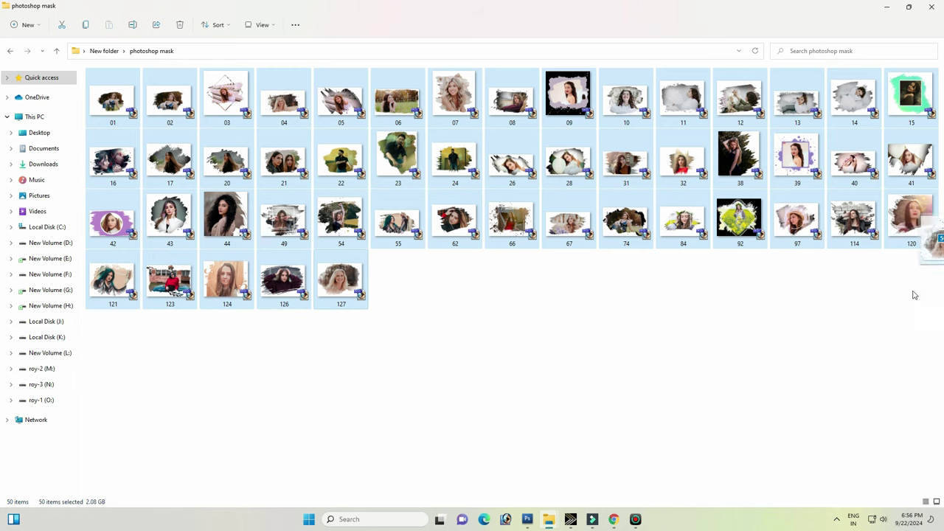
{"action": "left_click", "coordinate": [742, 311]}
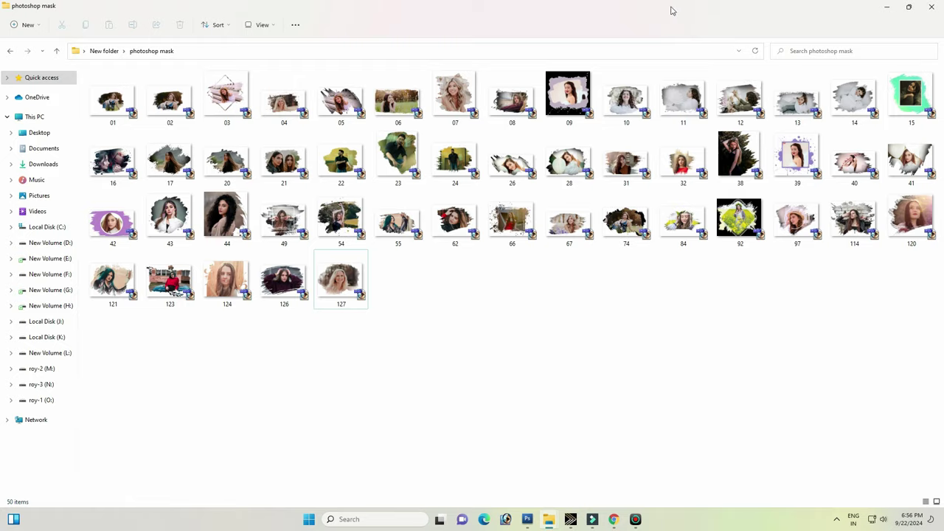